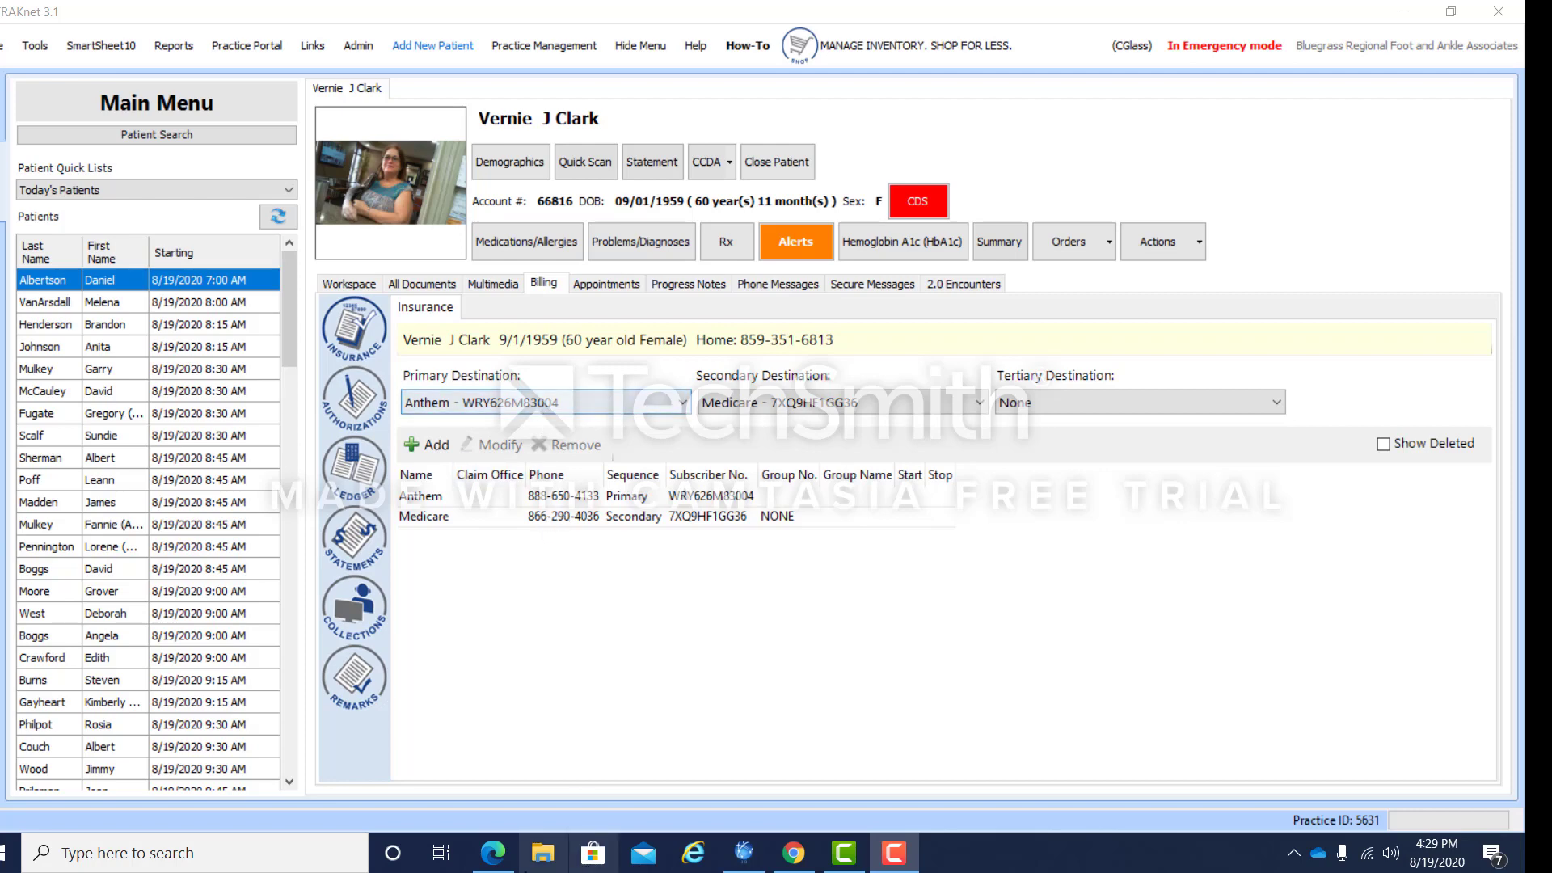
Step: Switch from RAKnet's billing insurance tab to TriZetto Provider Solutions in Edge
left_click(494, 853)
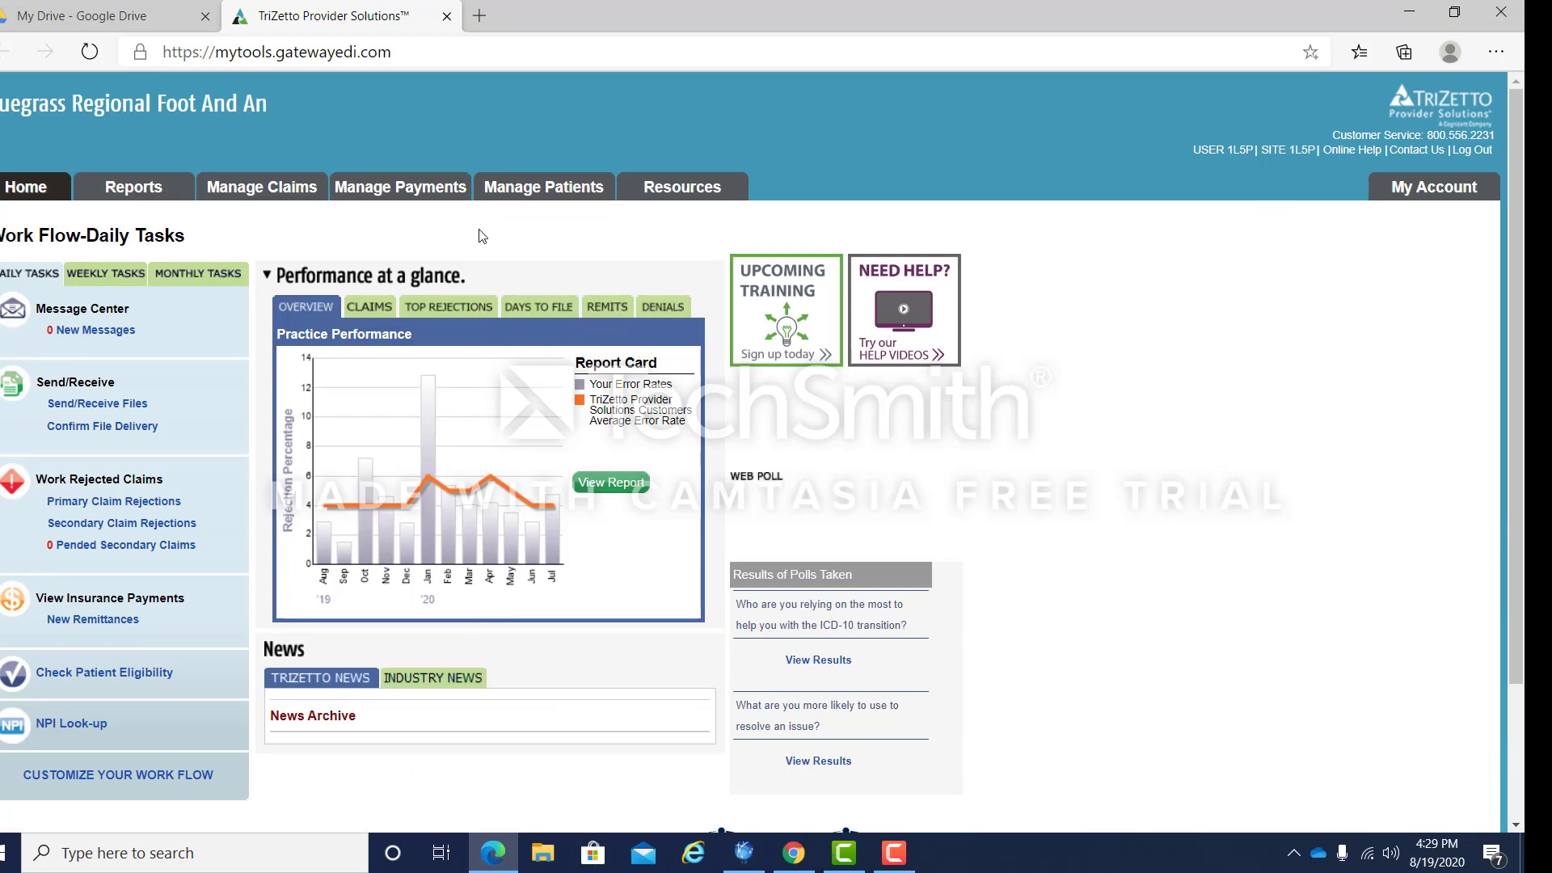
Step: Search claim history by the patient's last and first name for service date 06/18/2020 to 06/18/2020
mouse_move(282, 188)
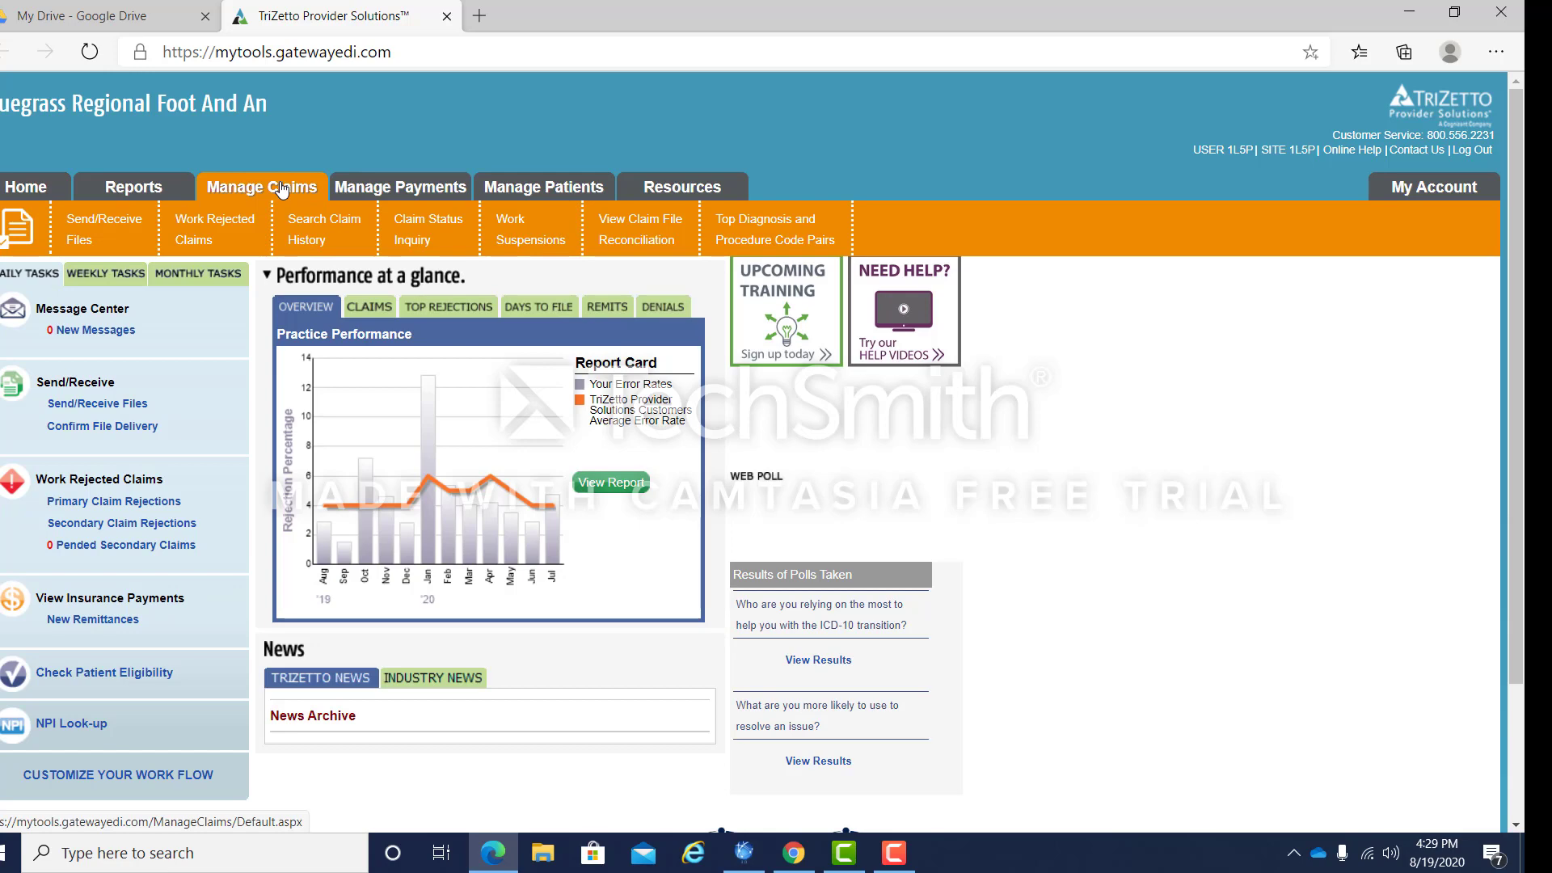
left_click(322, 233)
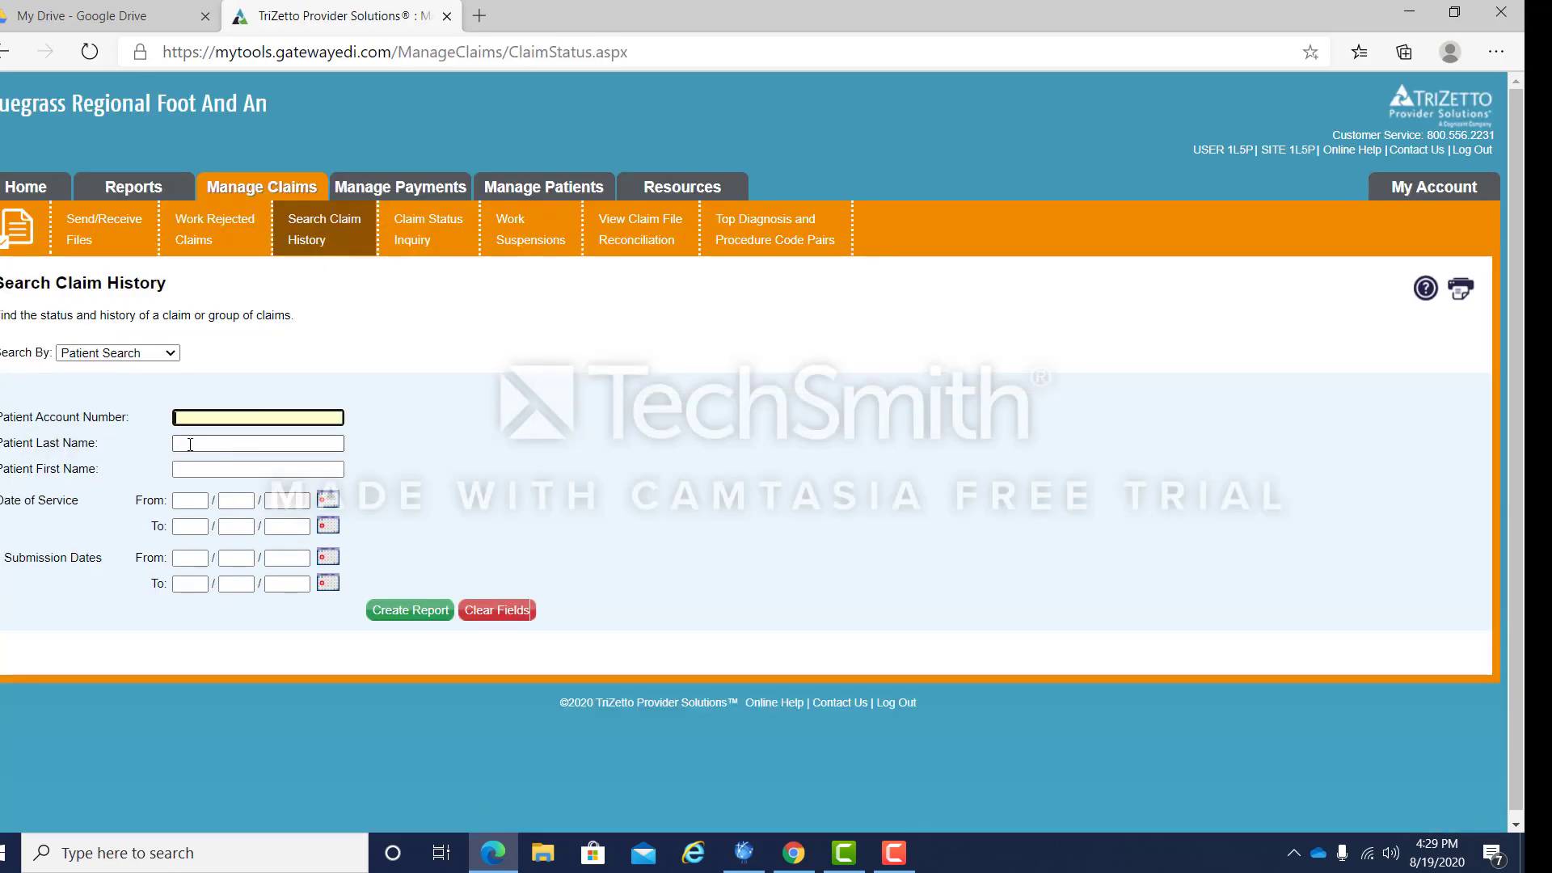
left_click(190, 445)
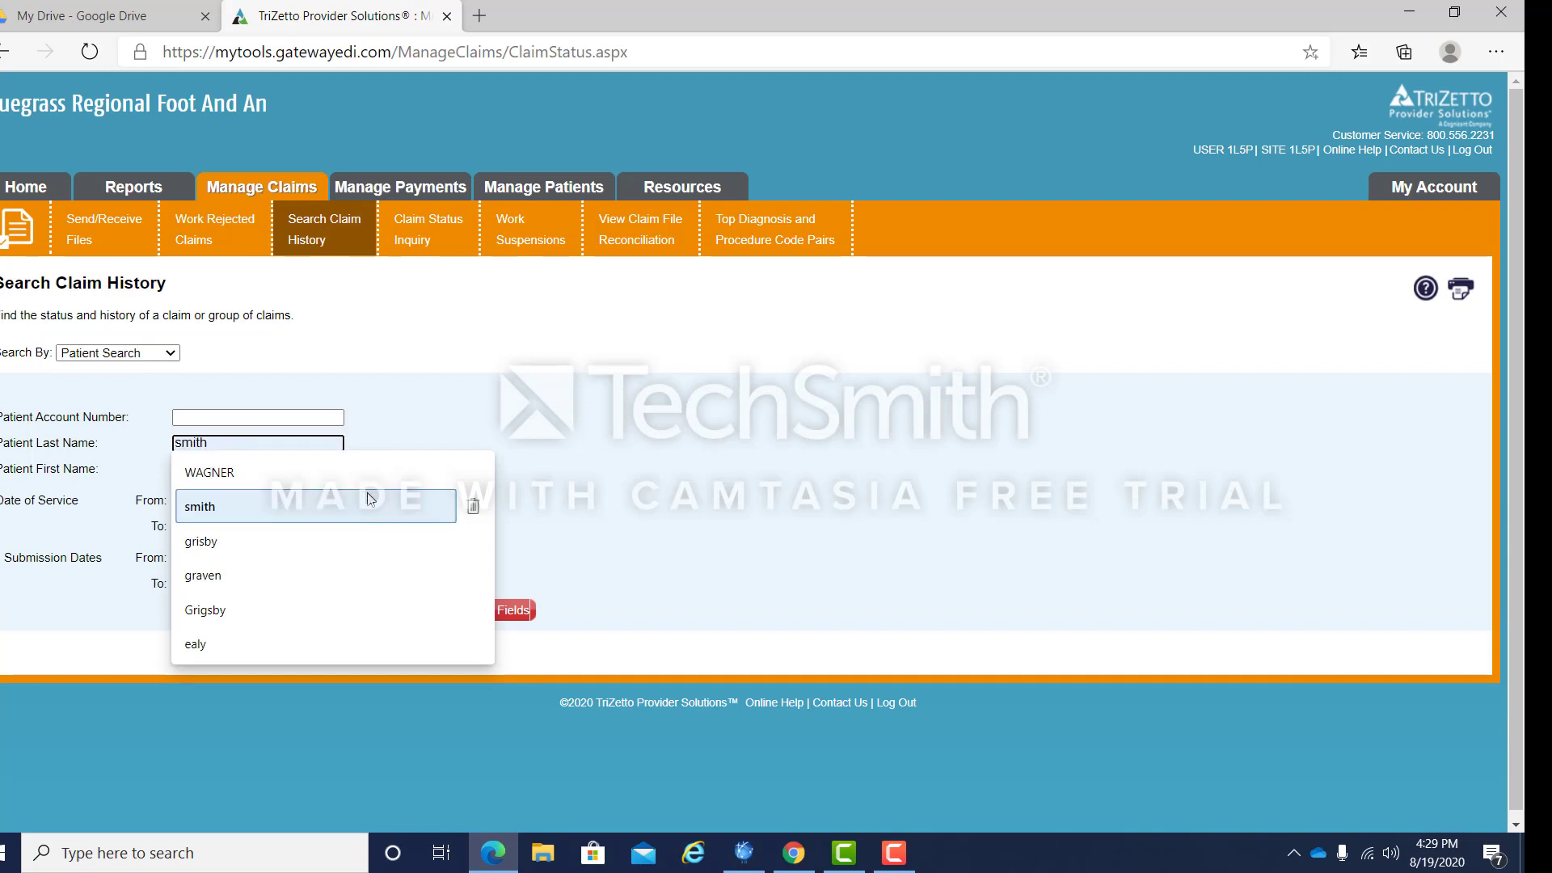
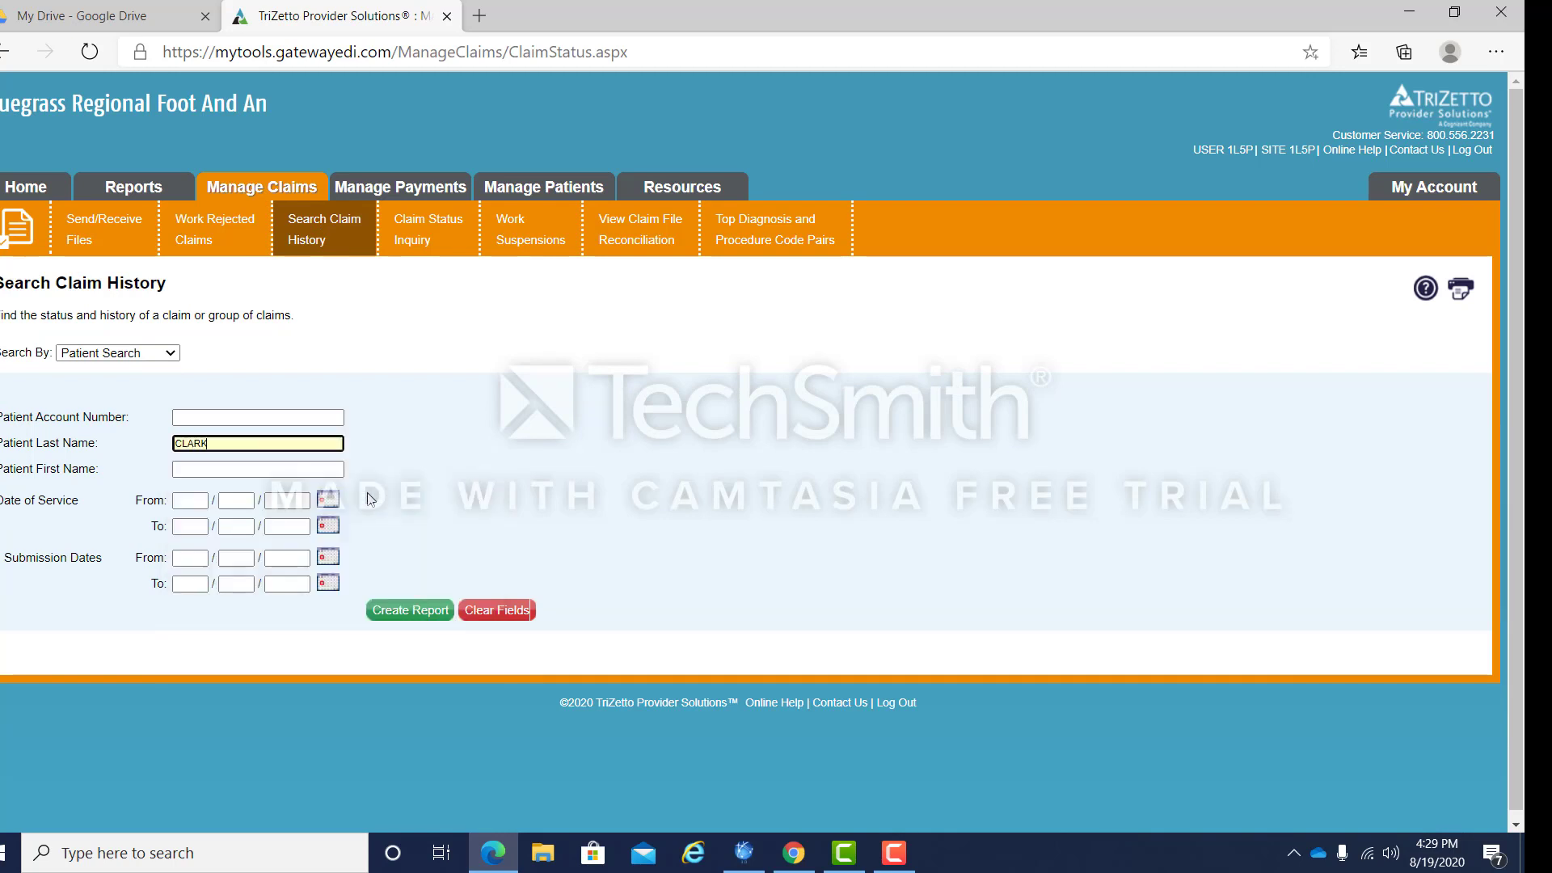
key("Tab")
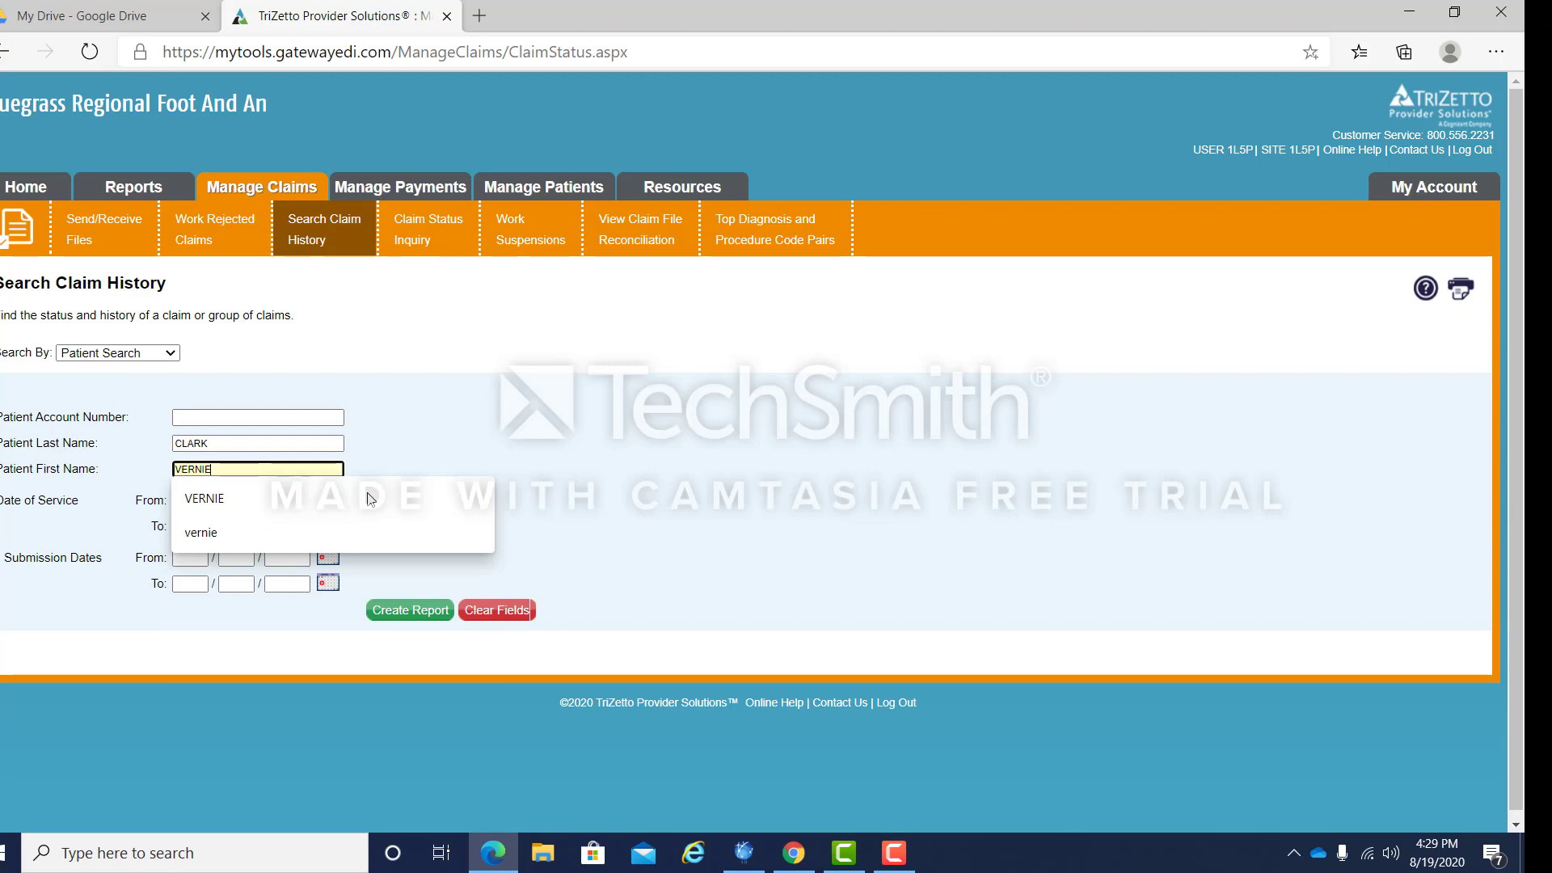
key("Tab")
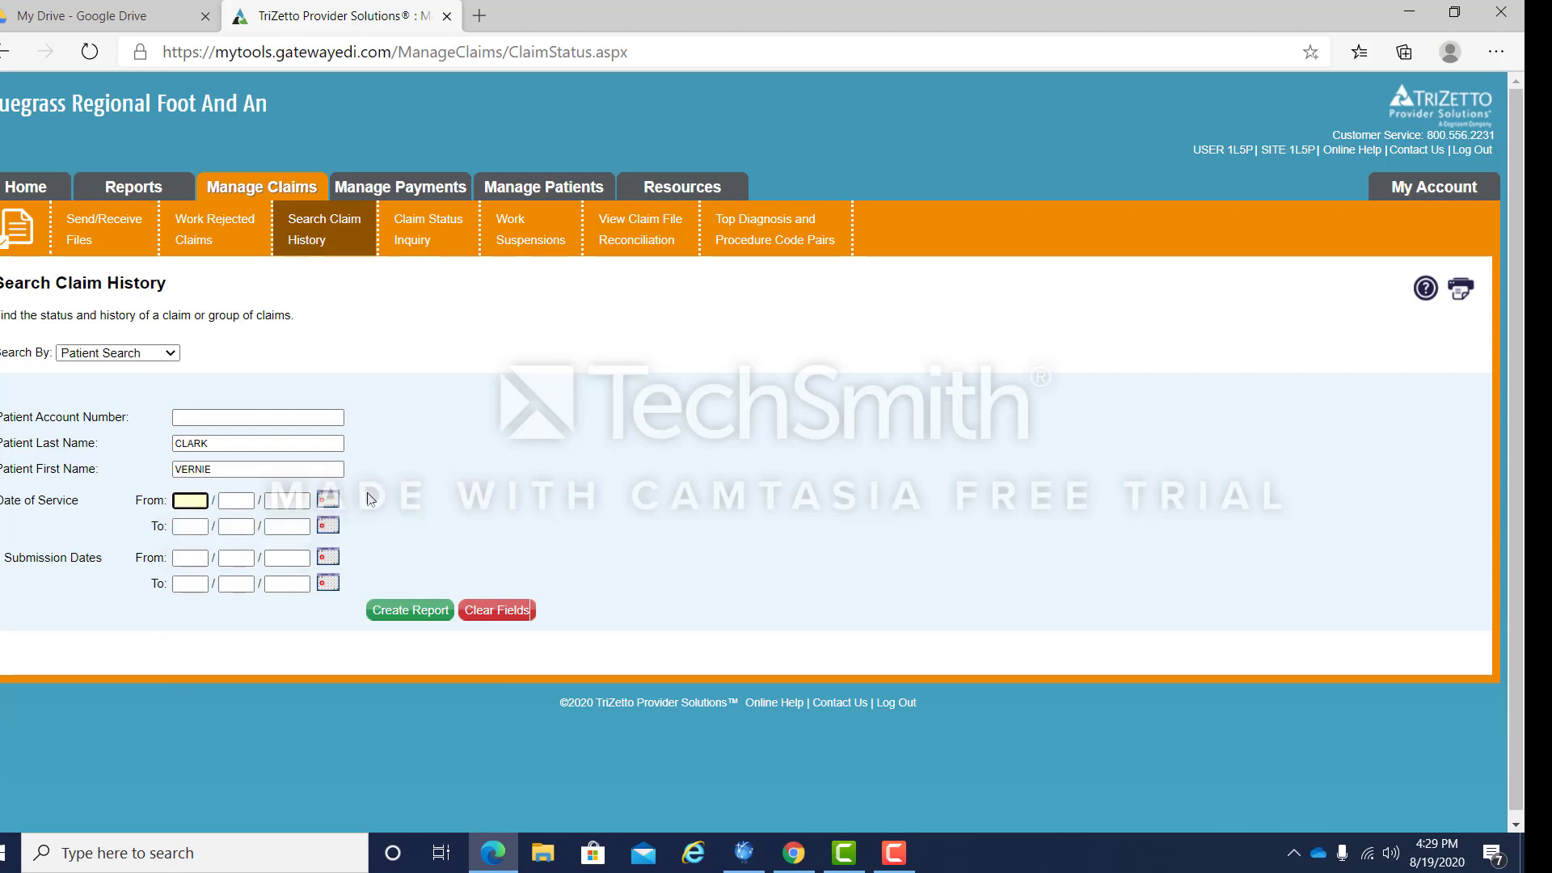
type("06182020")
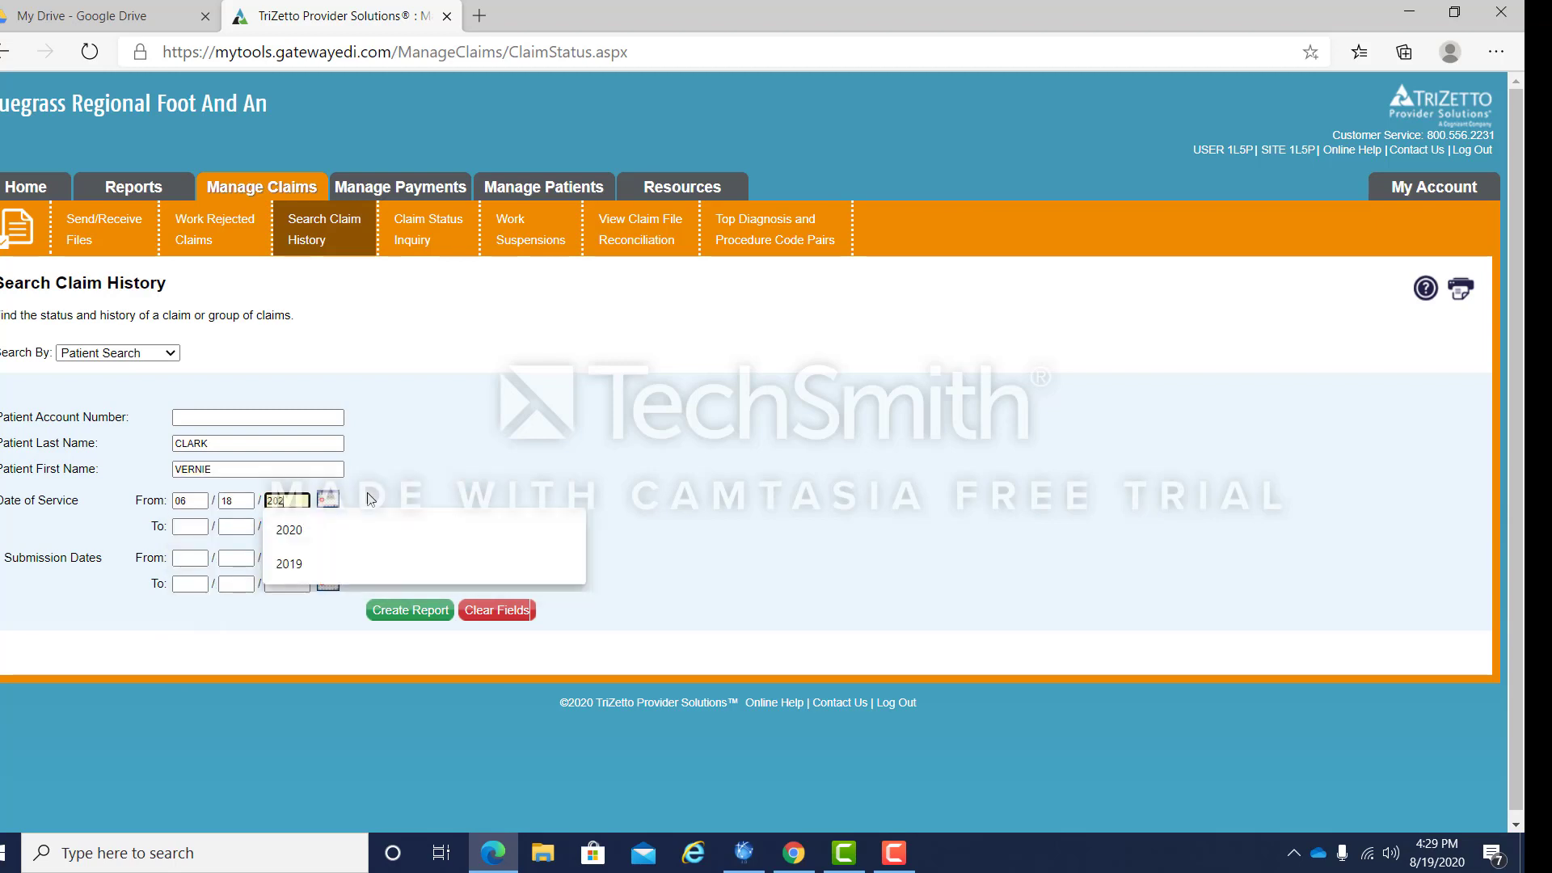
key("Tab")
type("0")
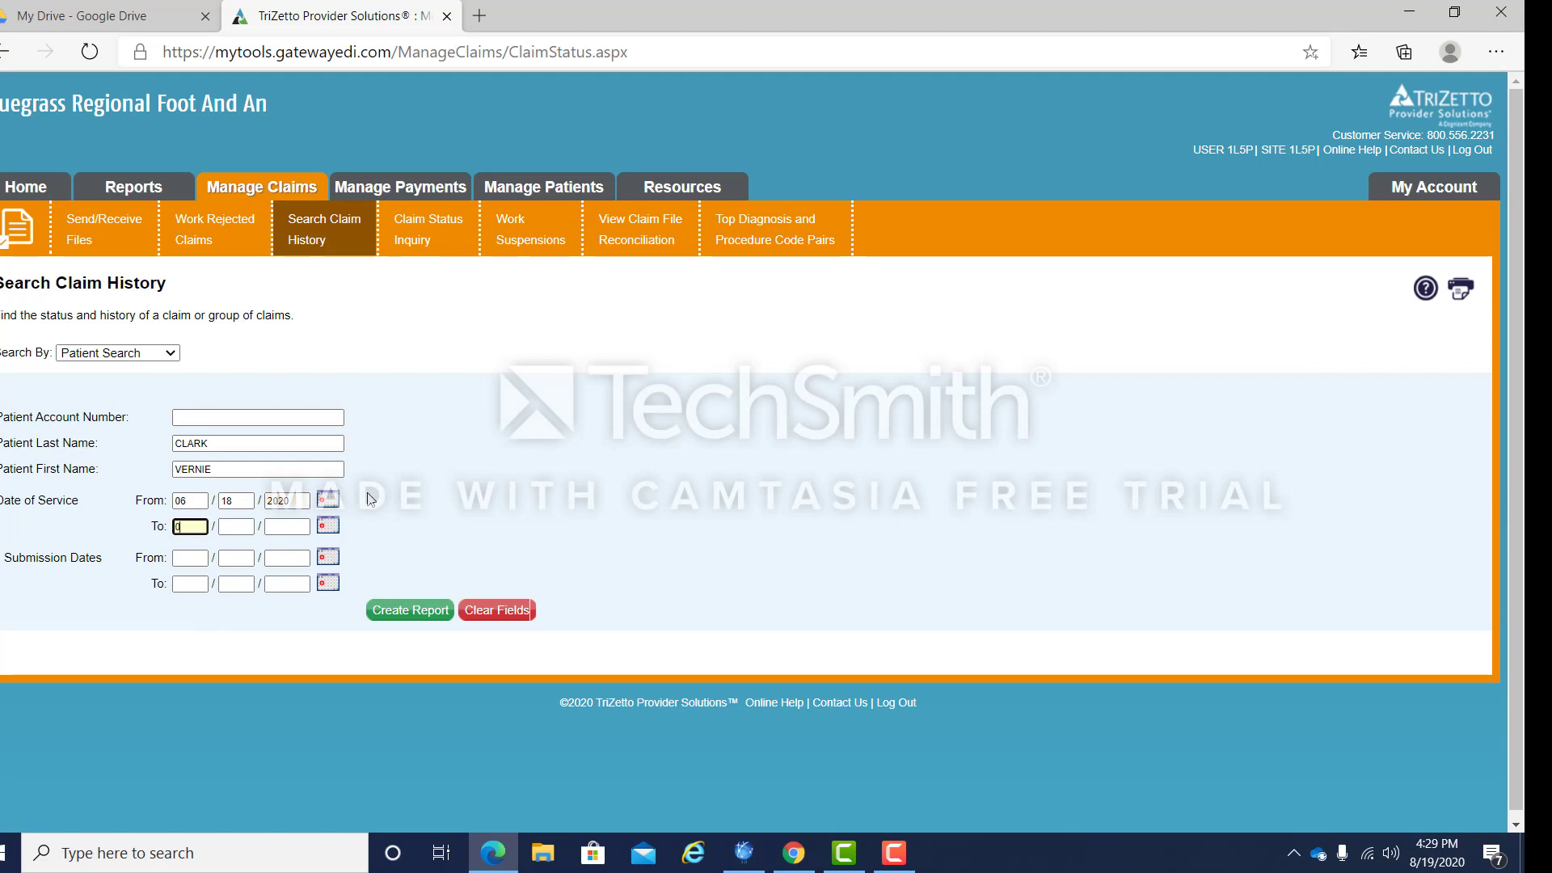
type("6/18/2020")
left_click(417, 619)
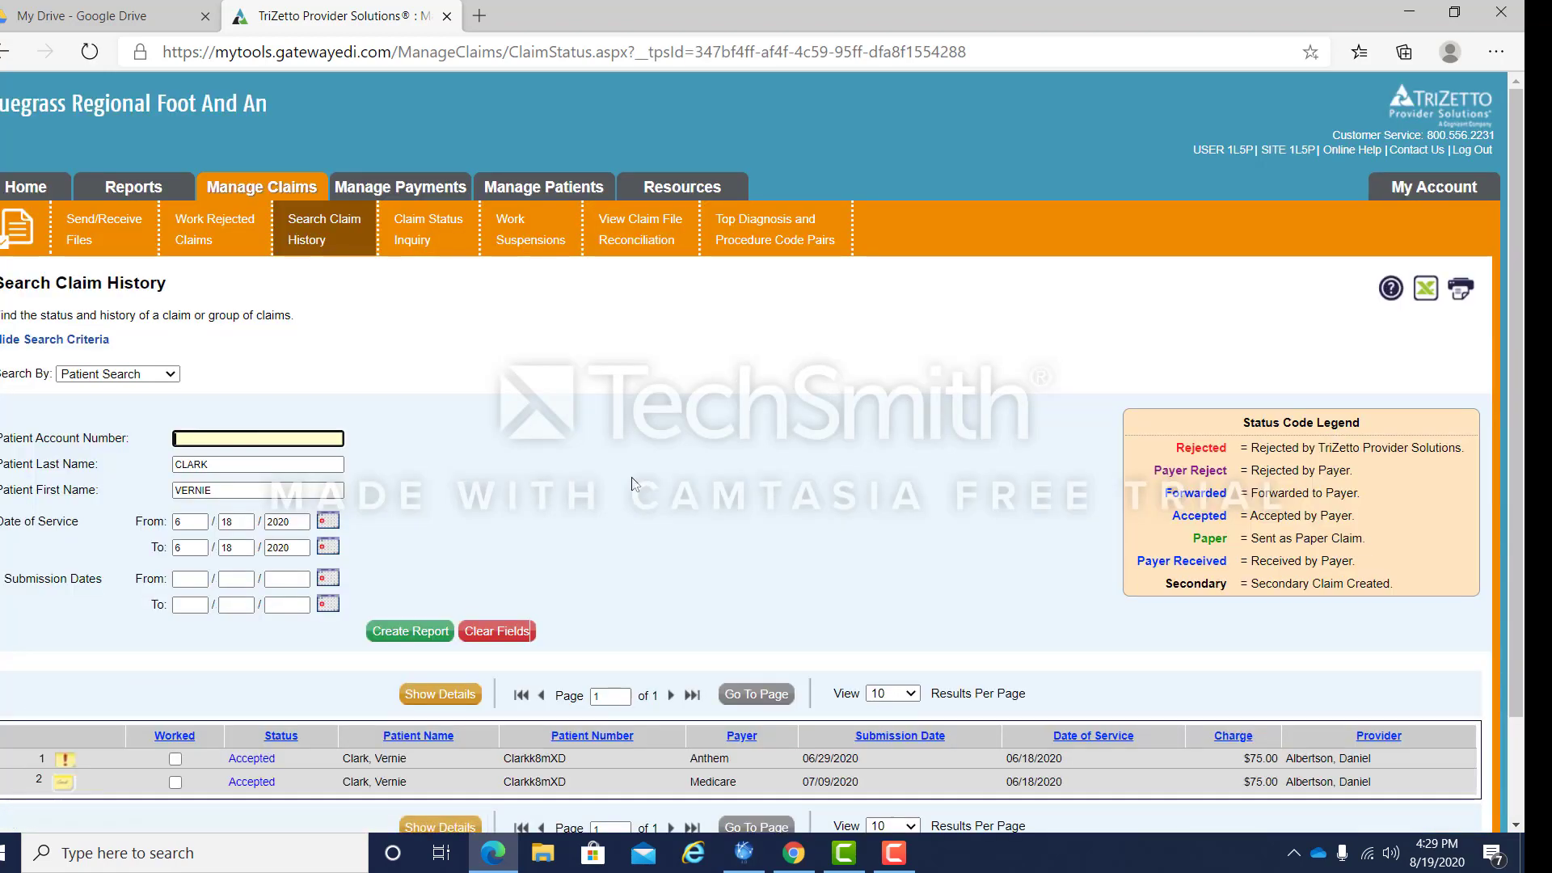
Step: Create a secondary claim from the 06/29/2020 Anthem claim, accepting the possible-duplicate warning
scroll(631, 483, "down", 3)
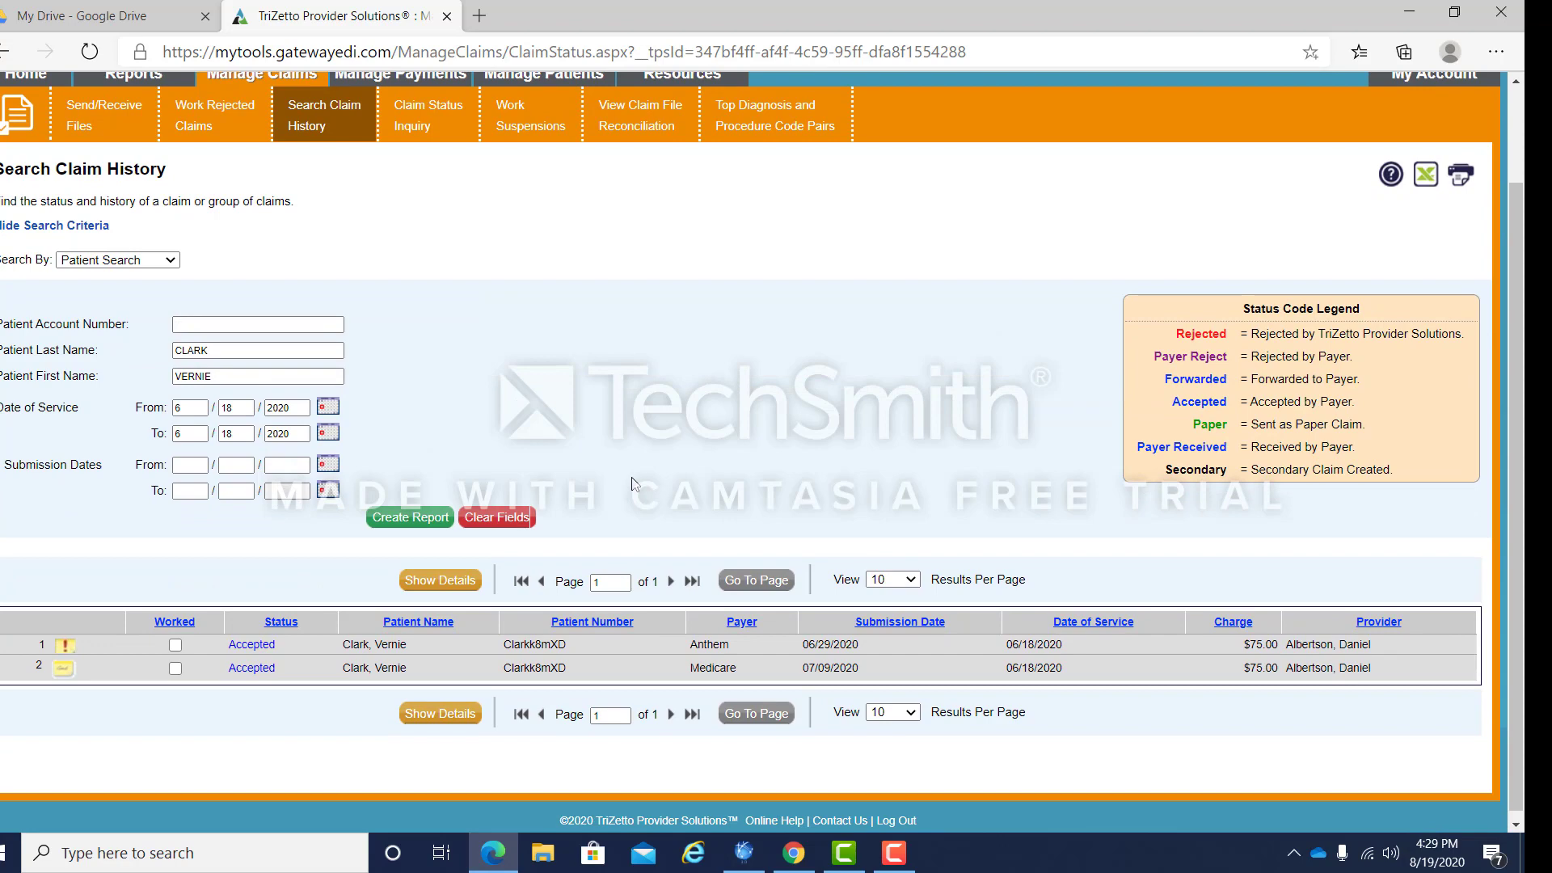
right_click(634, 484)
left_click(643, 544)
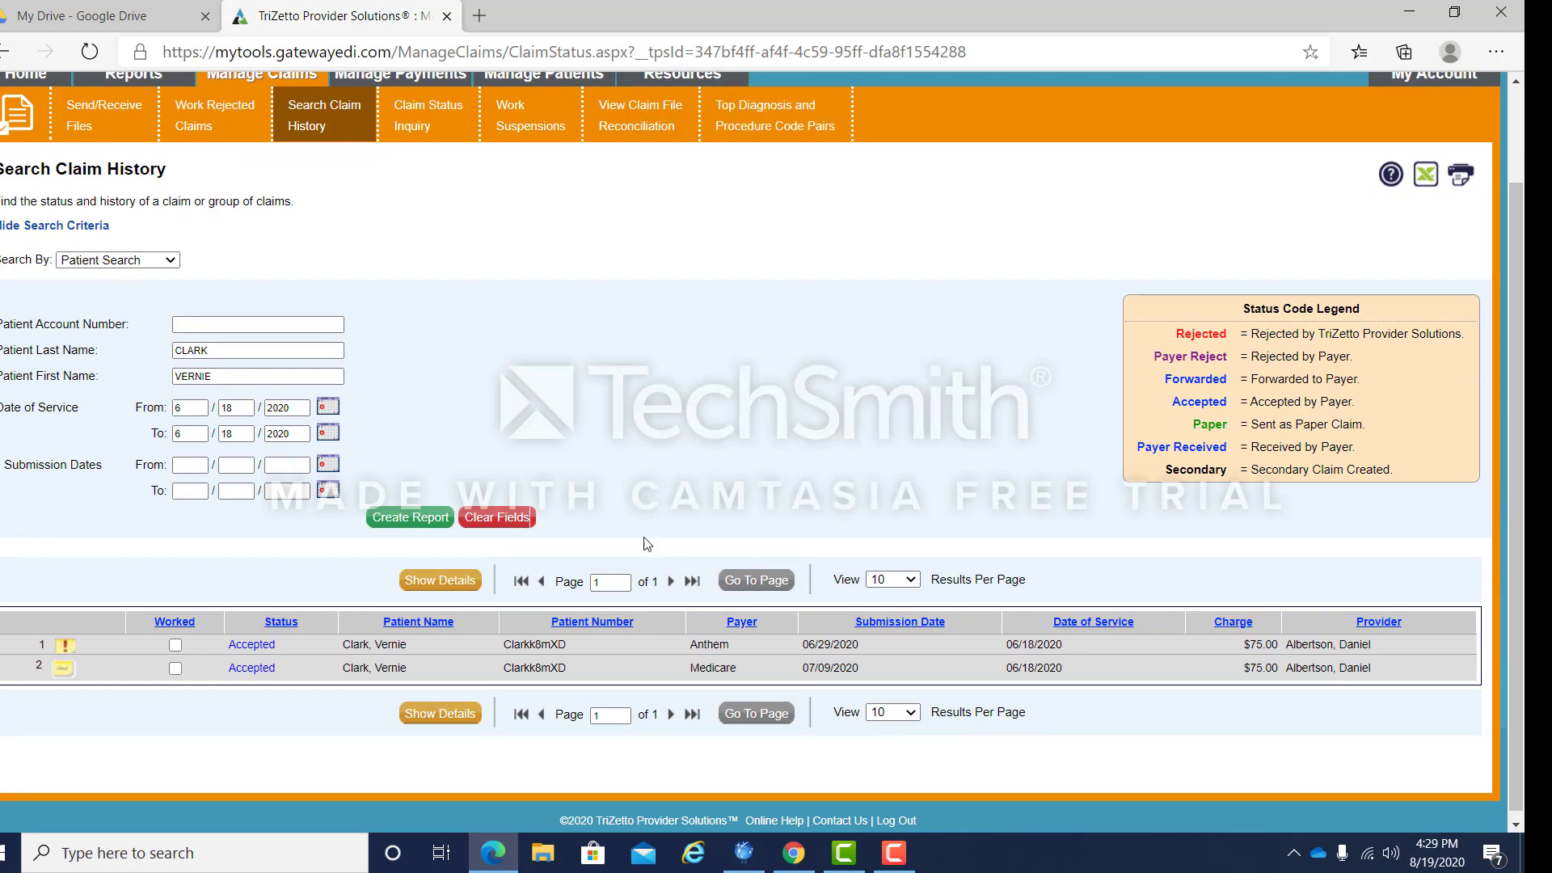
left_click(874, 651)
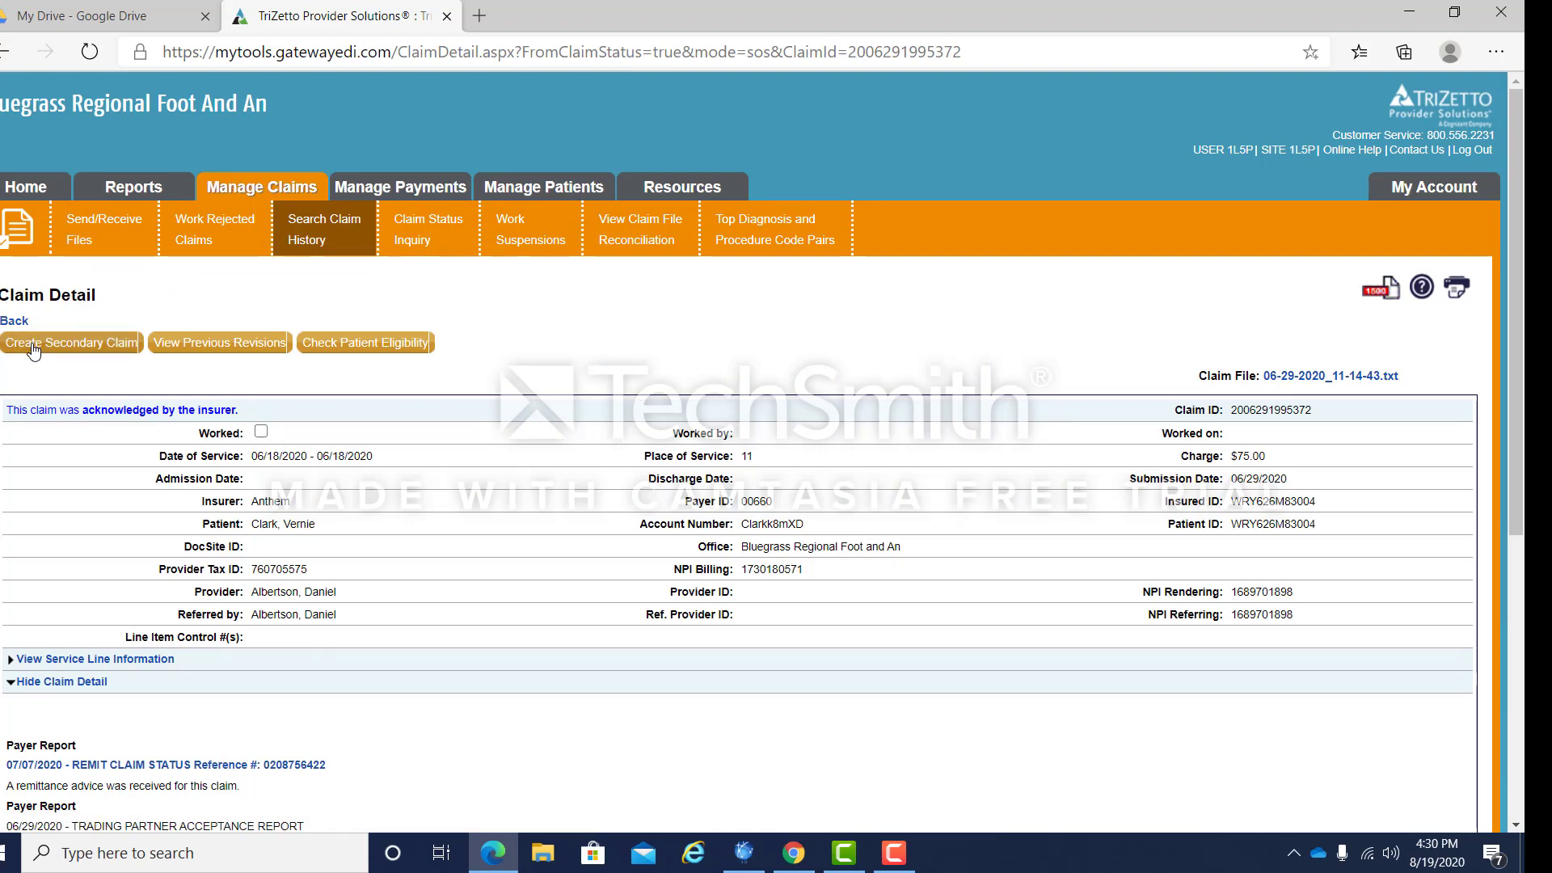
left_click(33, 347)
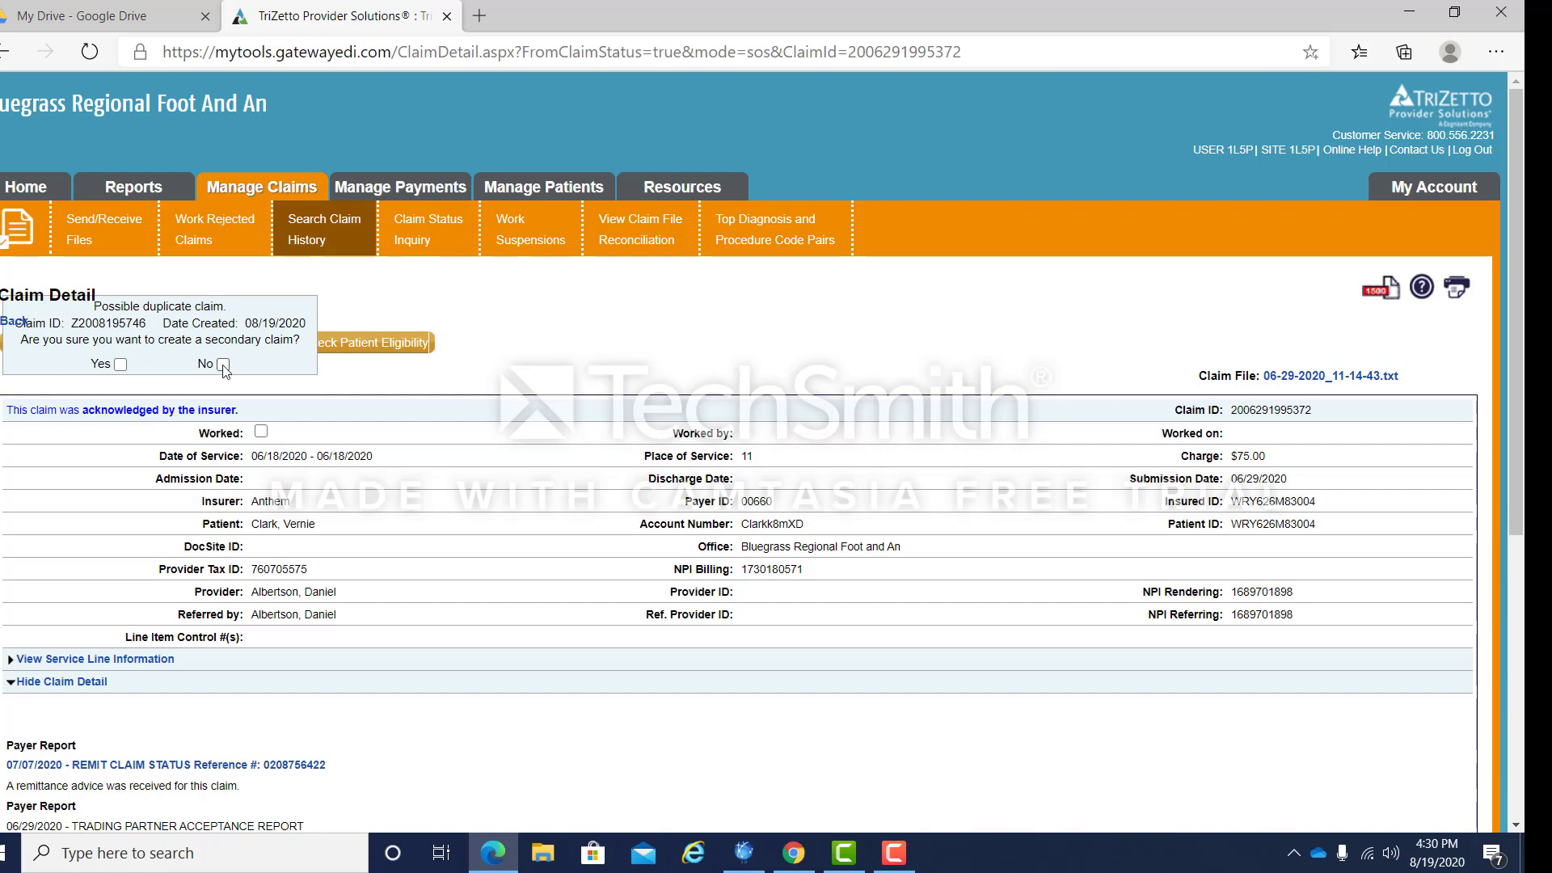
left_click(121, 366)
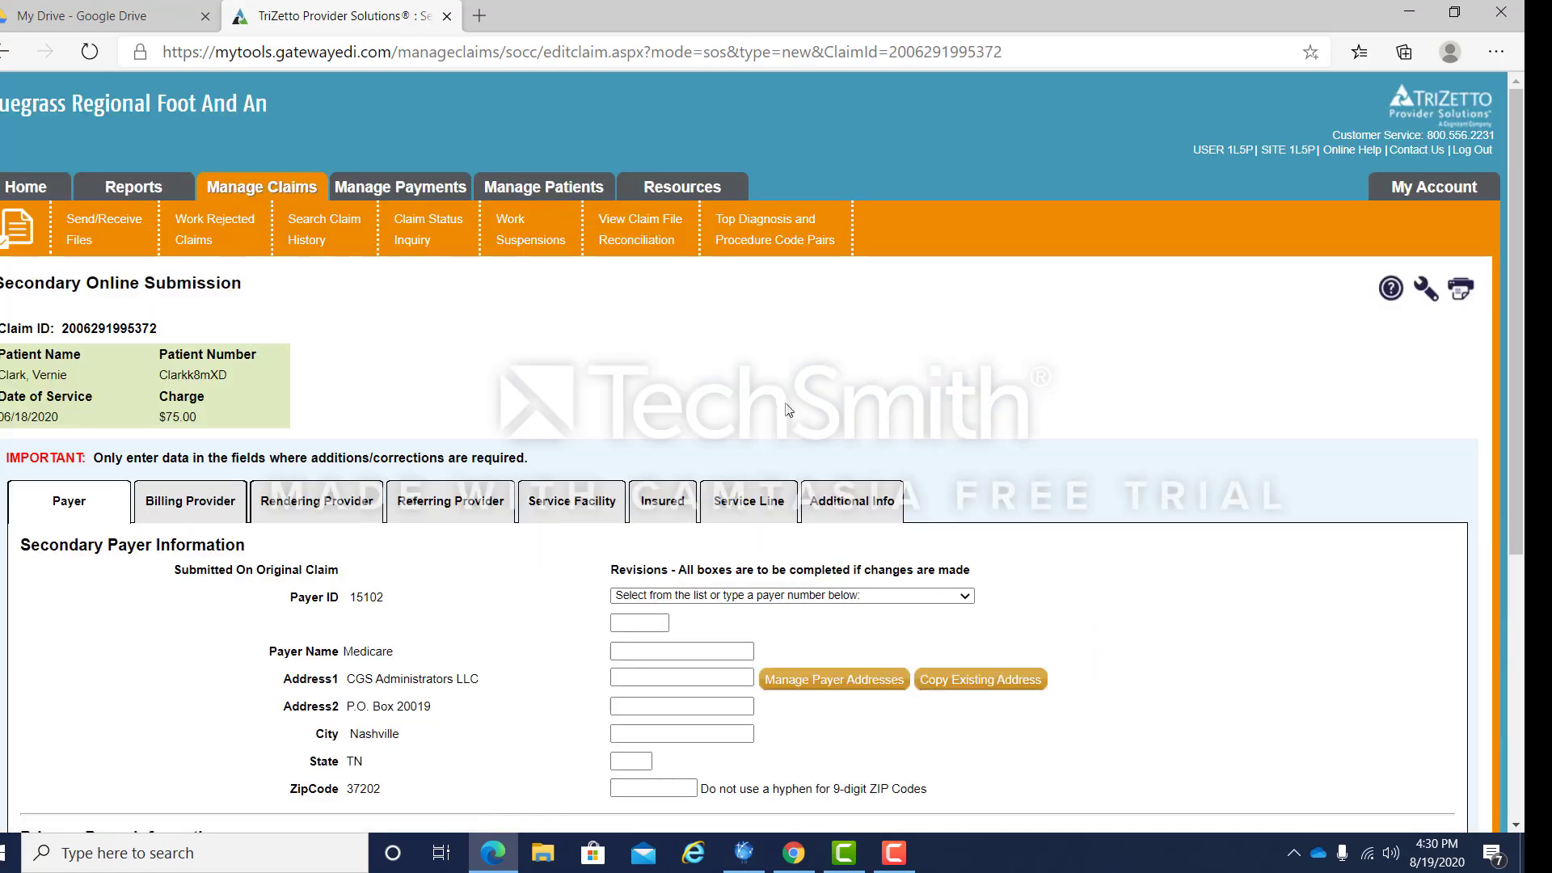
Step: Give service line 1 allowed 51.00, paid 45.90, paid date 07/07/2020, OTAF 45.90, and expand it
scroll(784, 408, "down", 2)
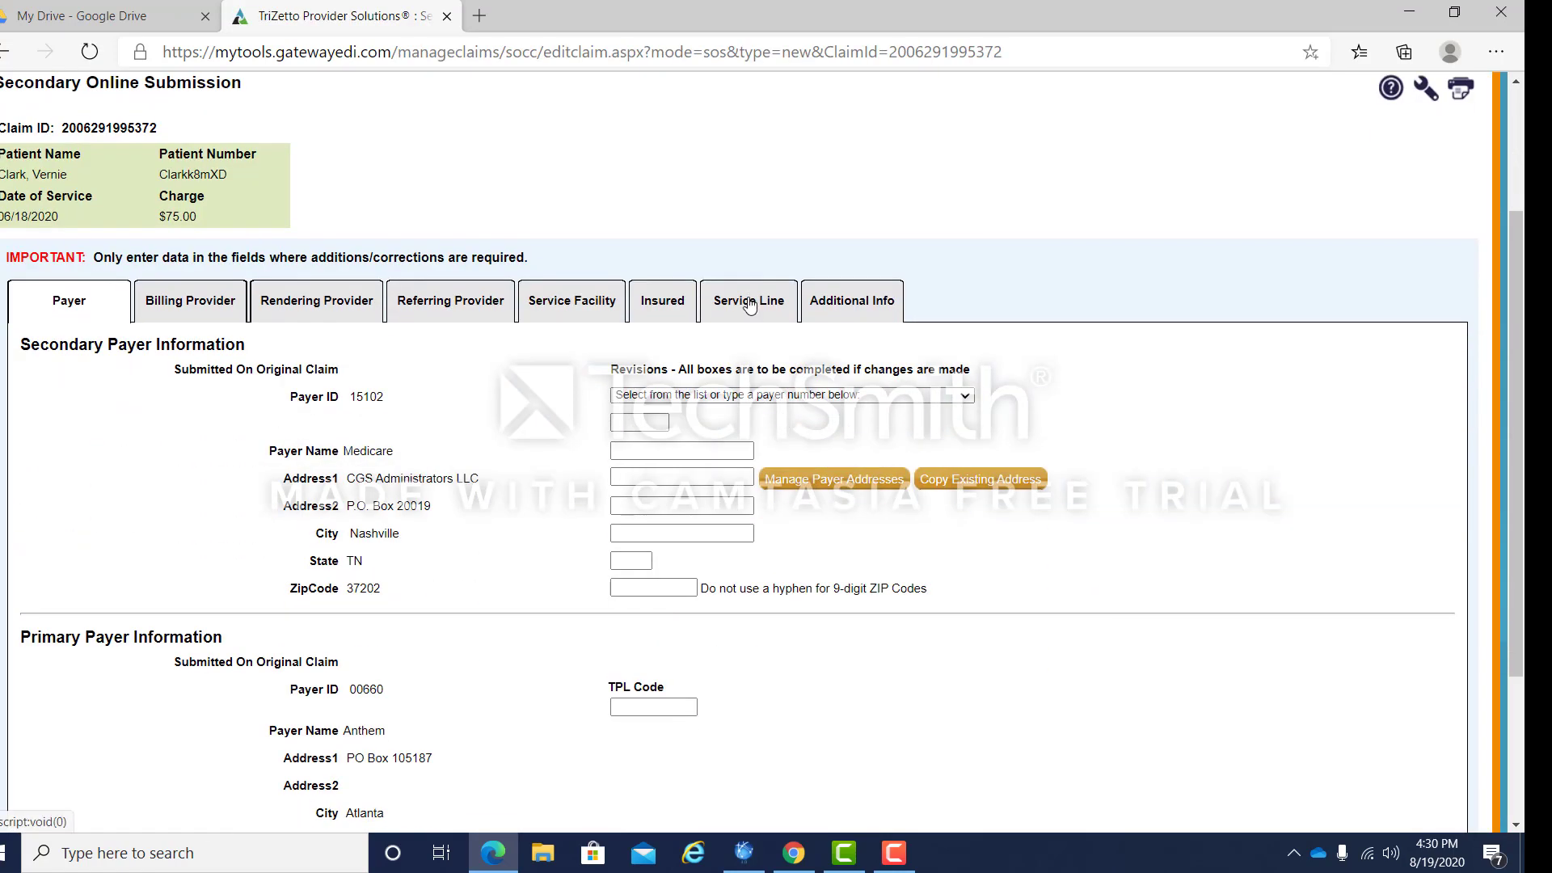
left_click(750, 301)
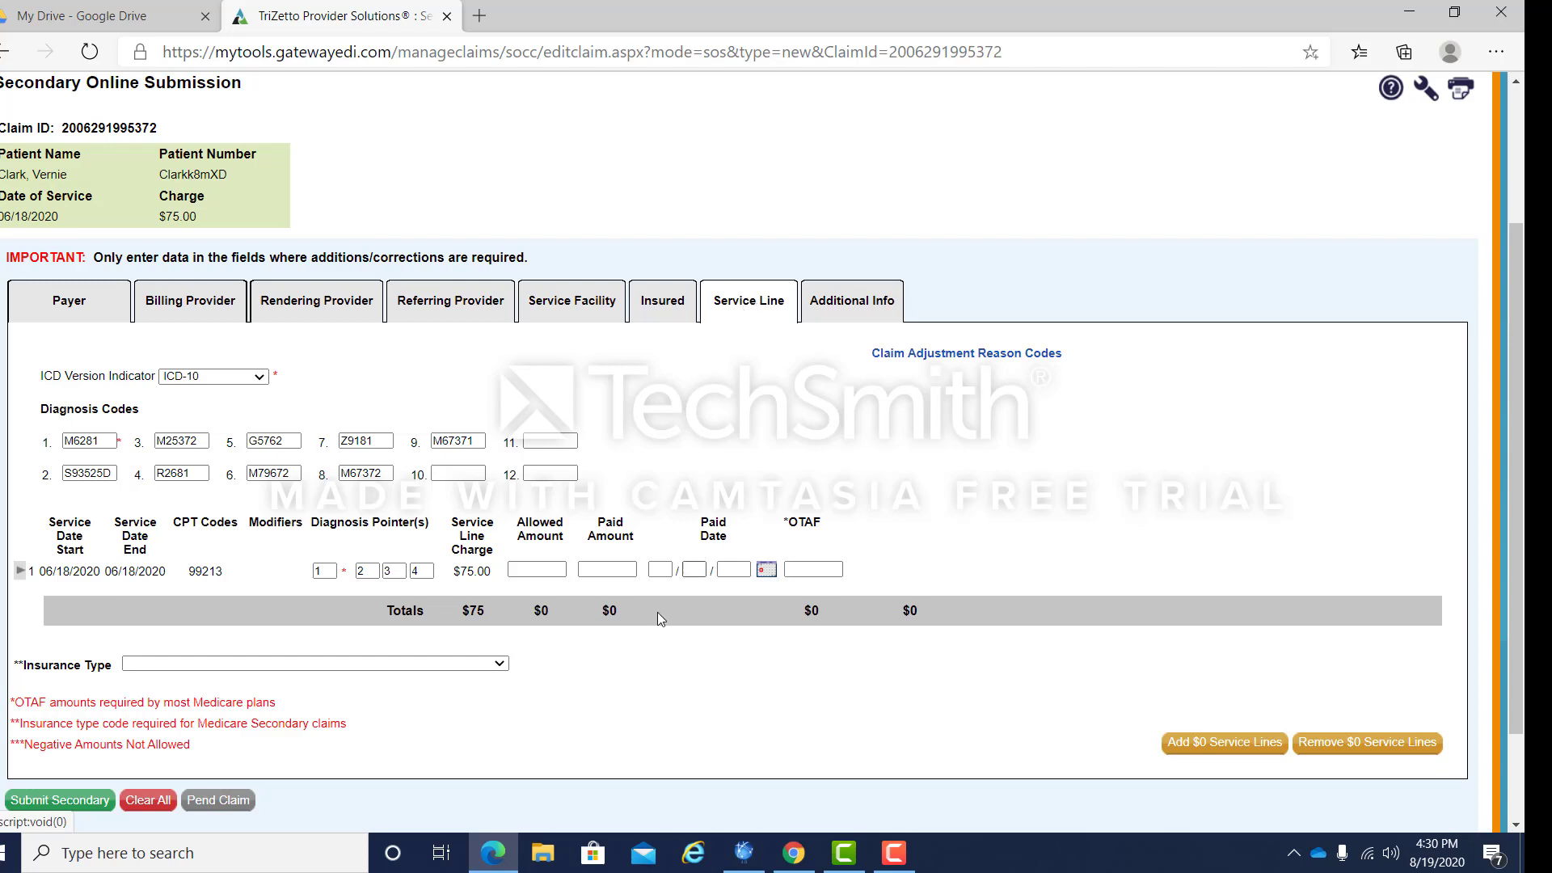
left_click(529, 571)
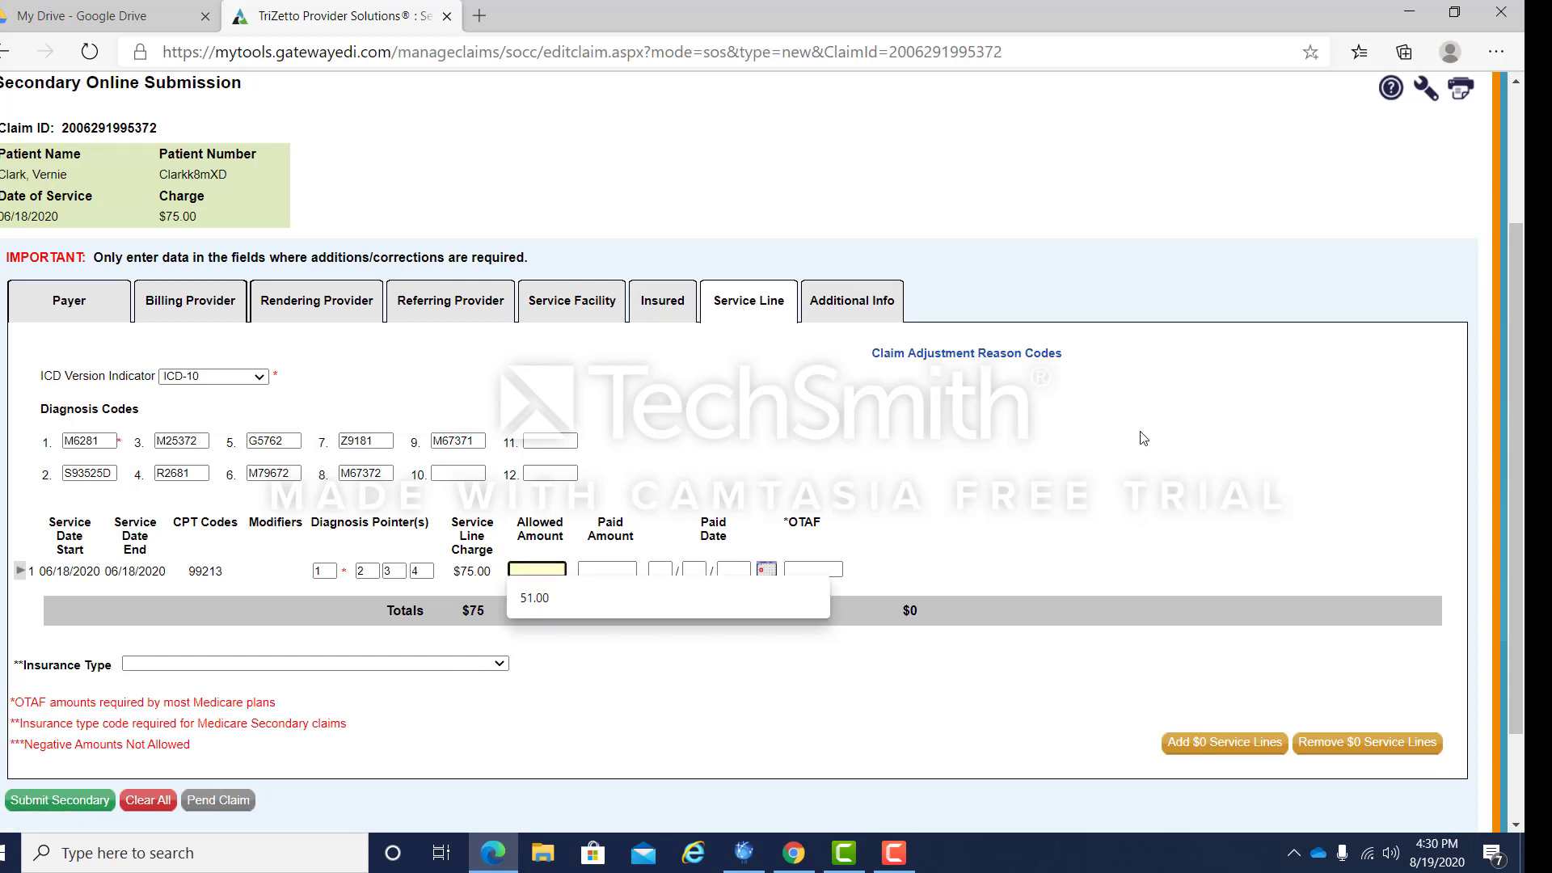
type("51.00")
key("Tab")
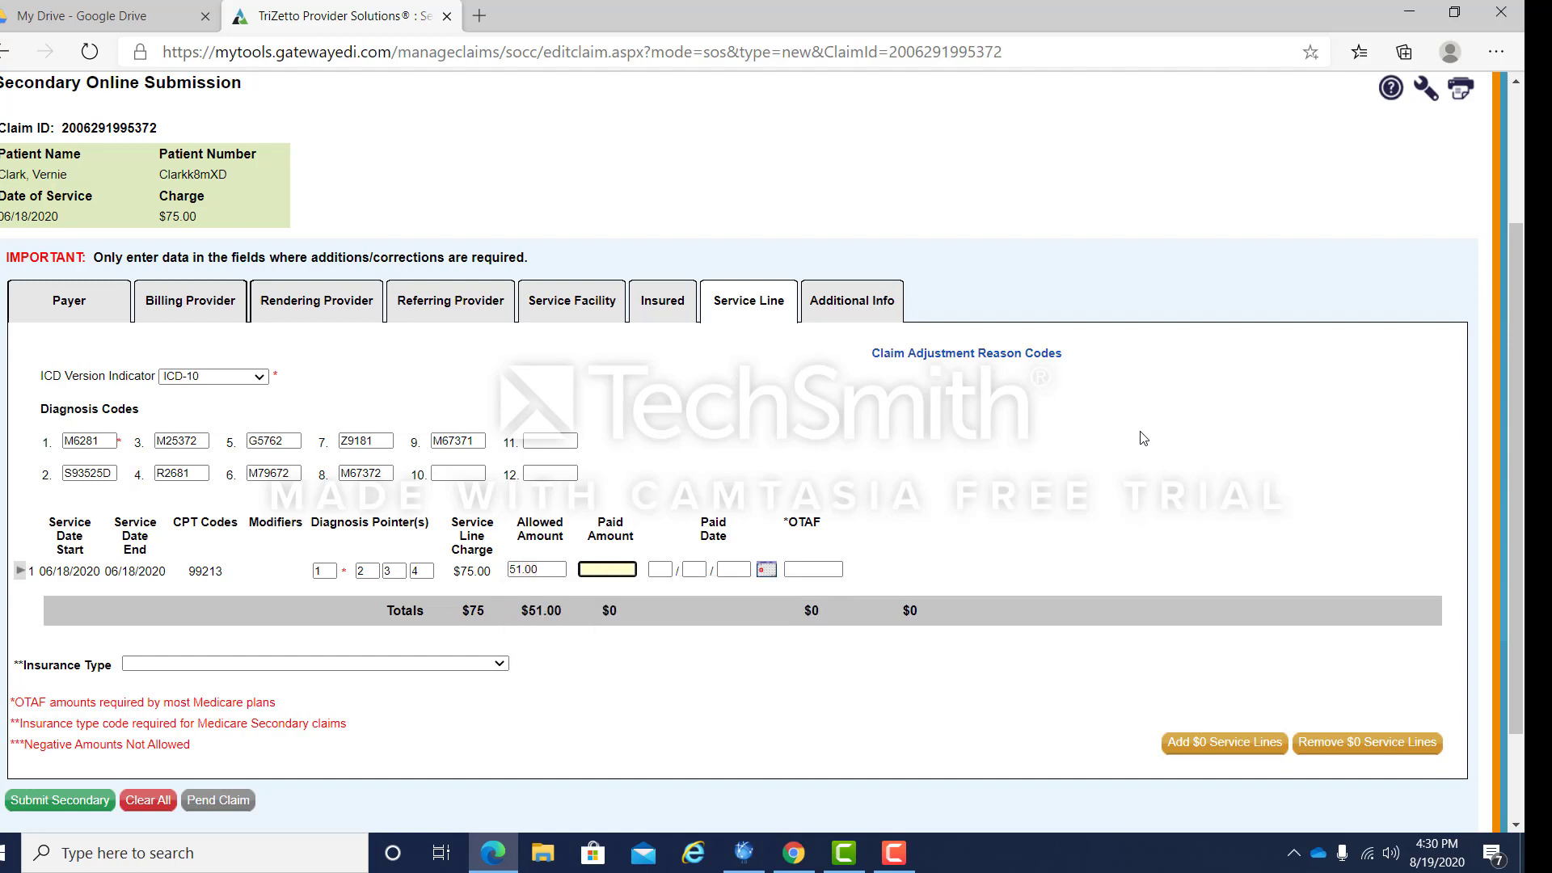
type("45.90")
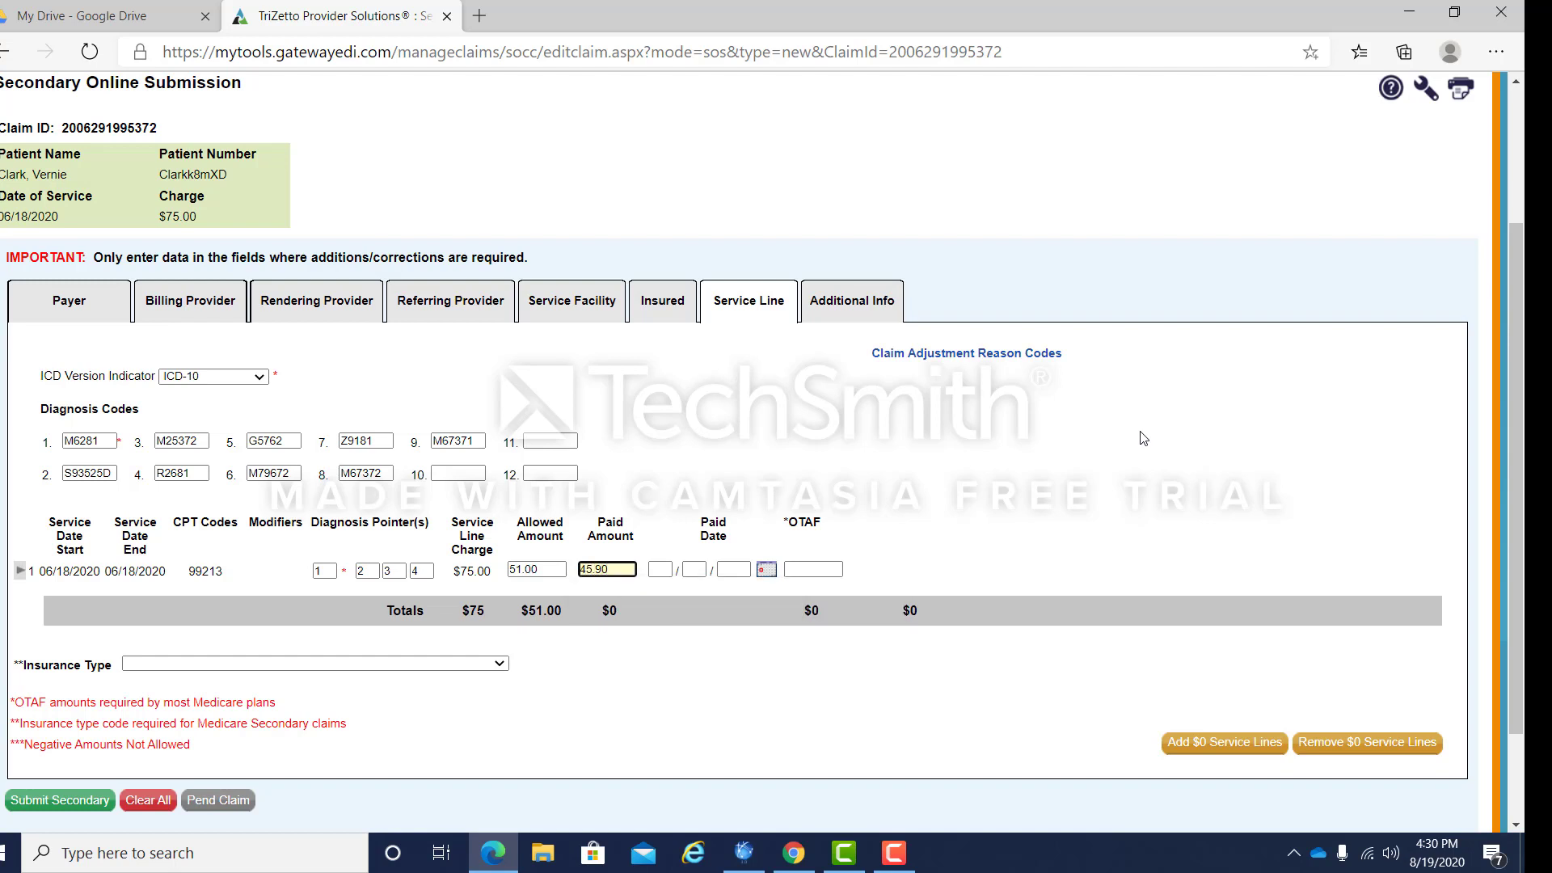
key("Tab")
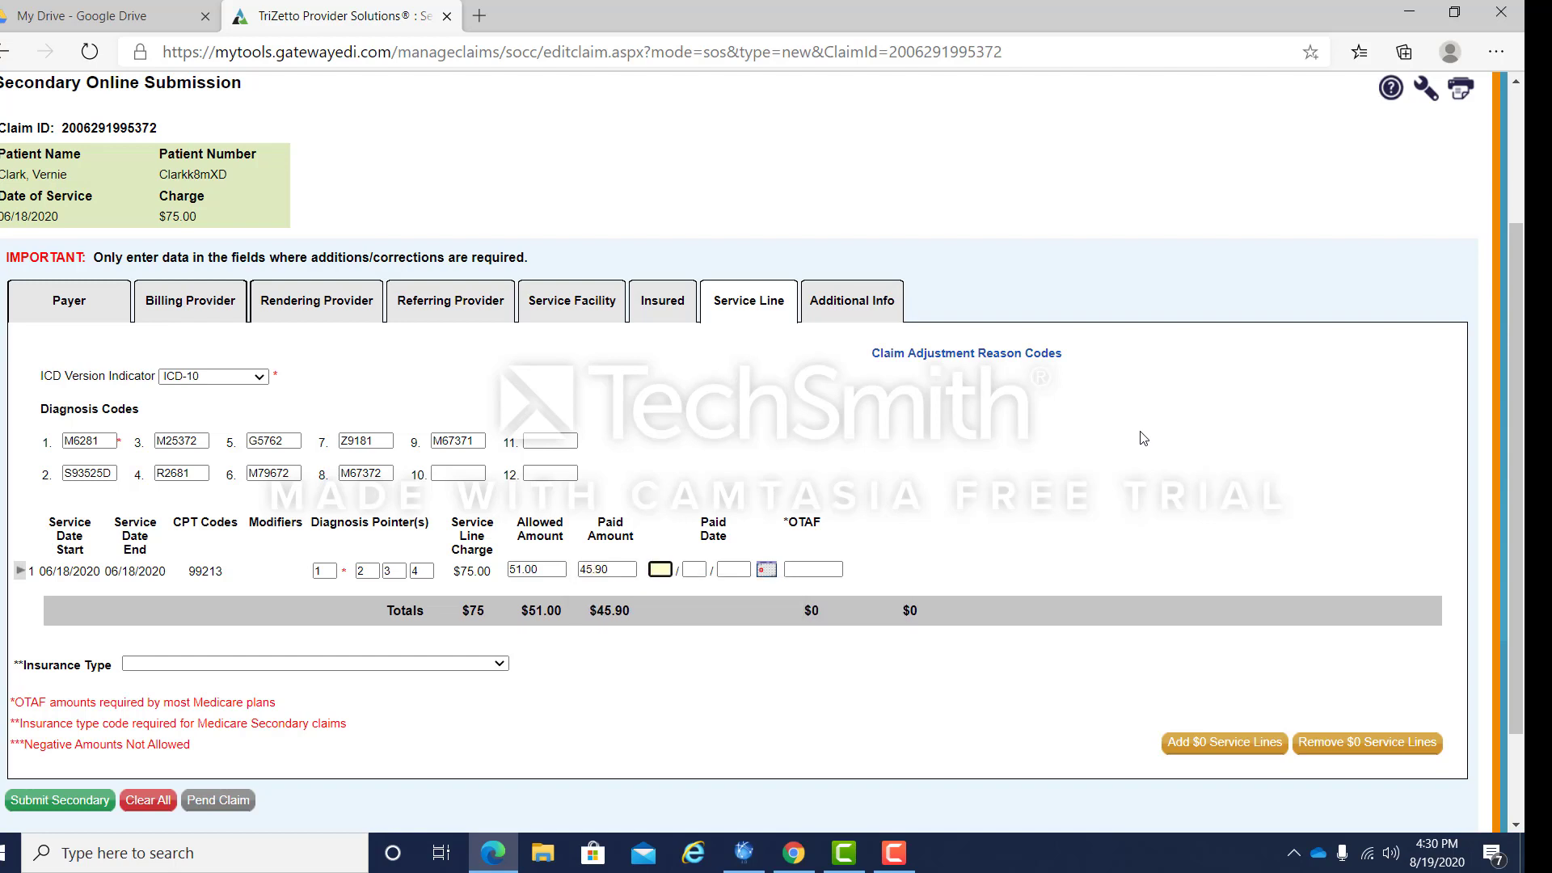
type("07/07/2020")
left_click(814, 570)
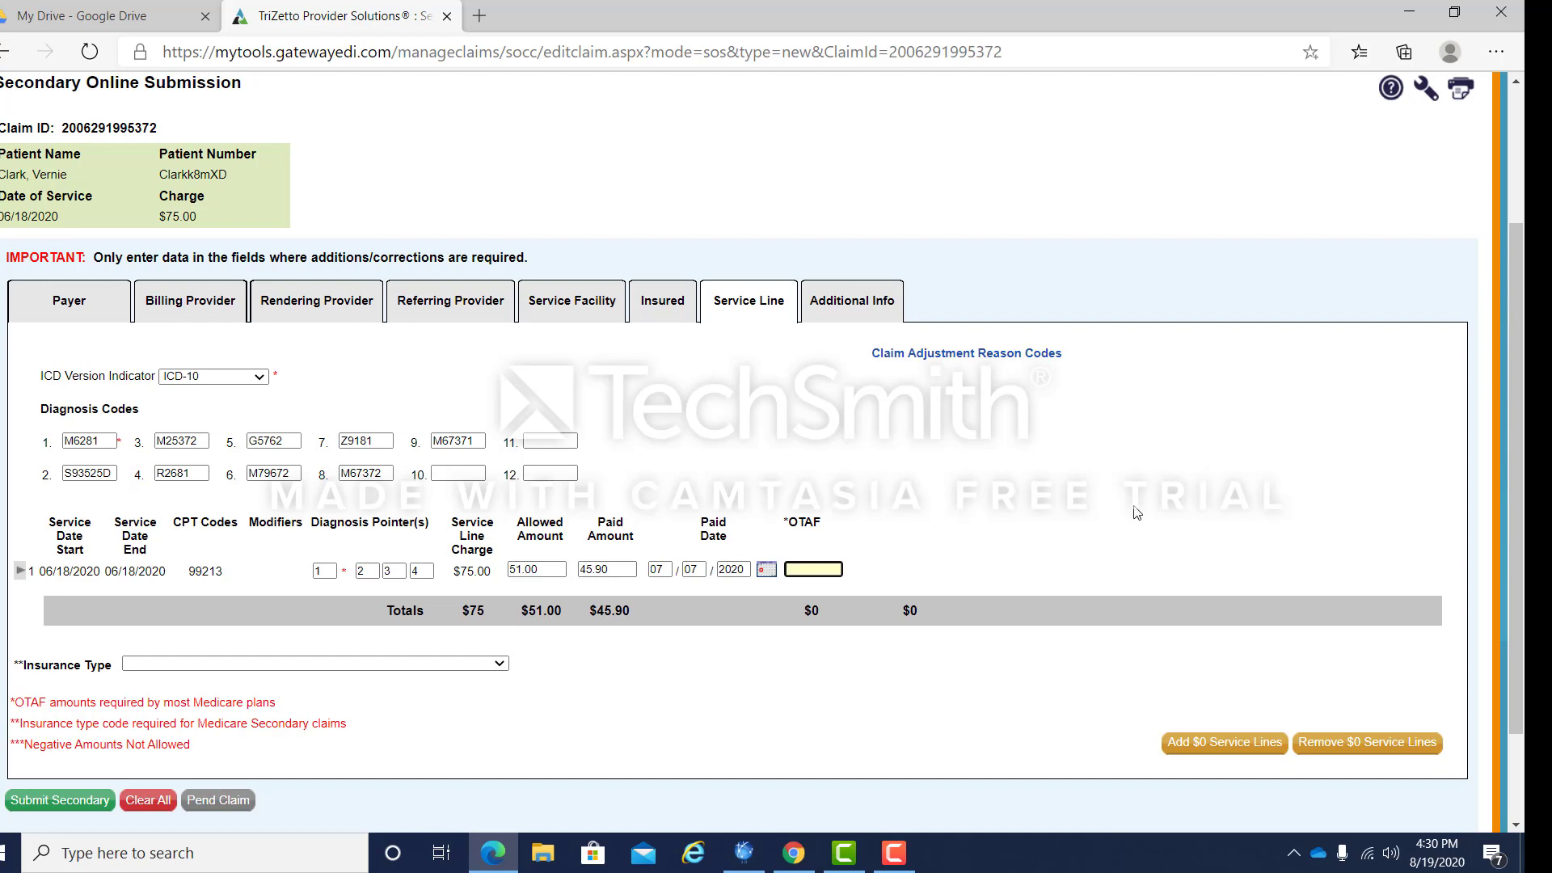
type("45.90")
left_click(20, 572)
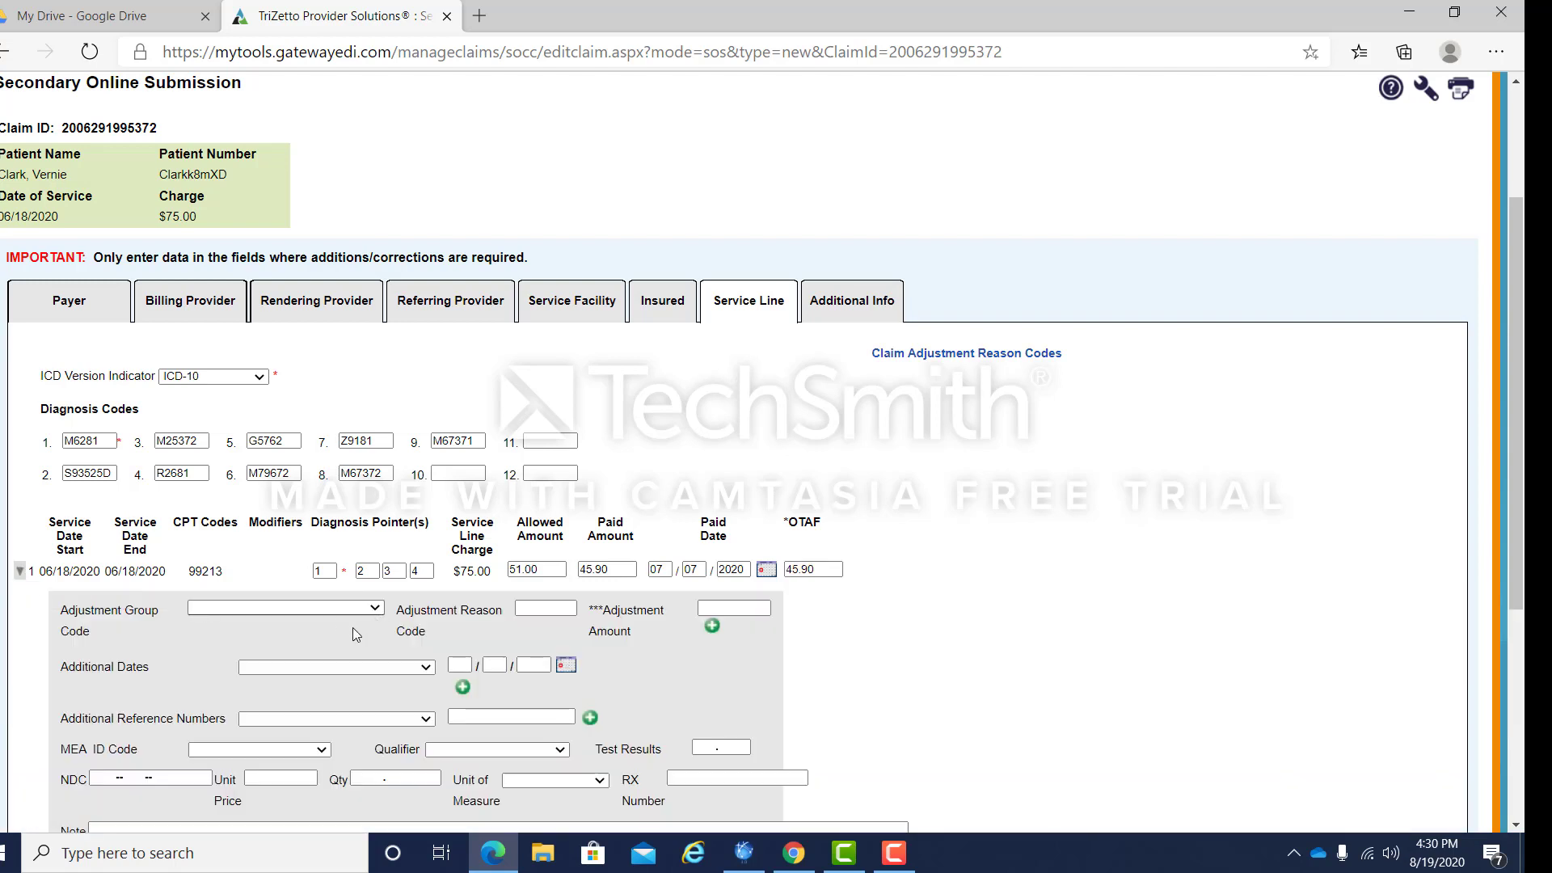
Step: Add a Contractual Obligations adjustment with reason code 45 and amount 24.00
left_click(376, 609)
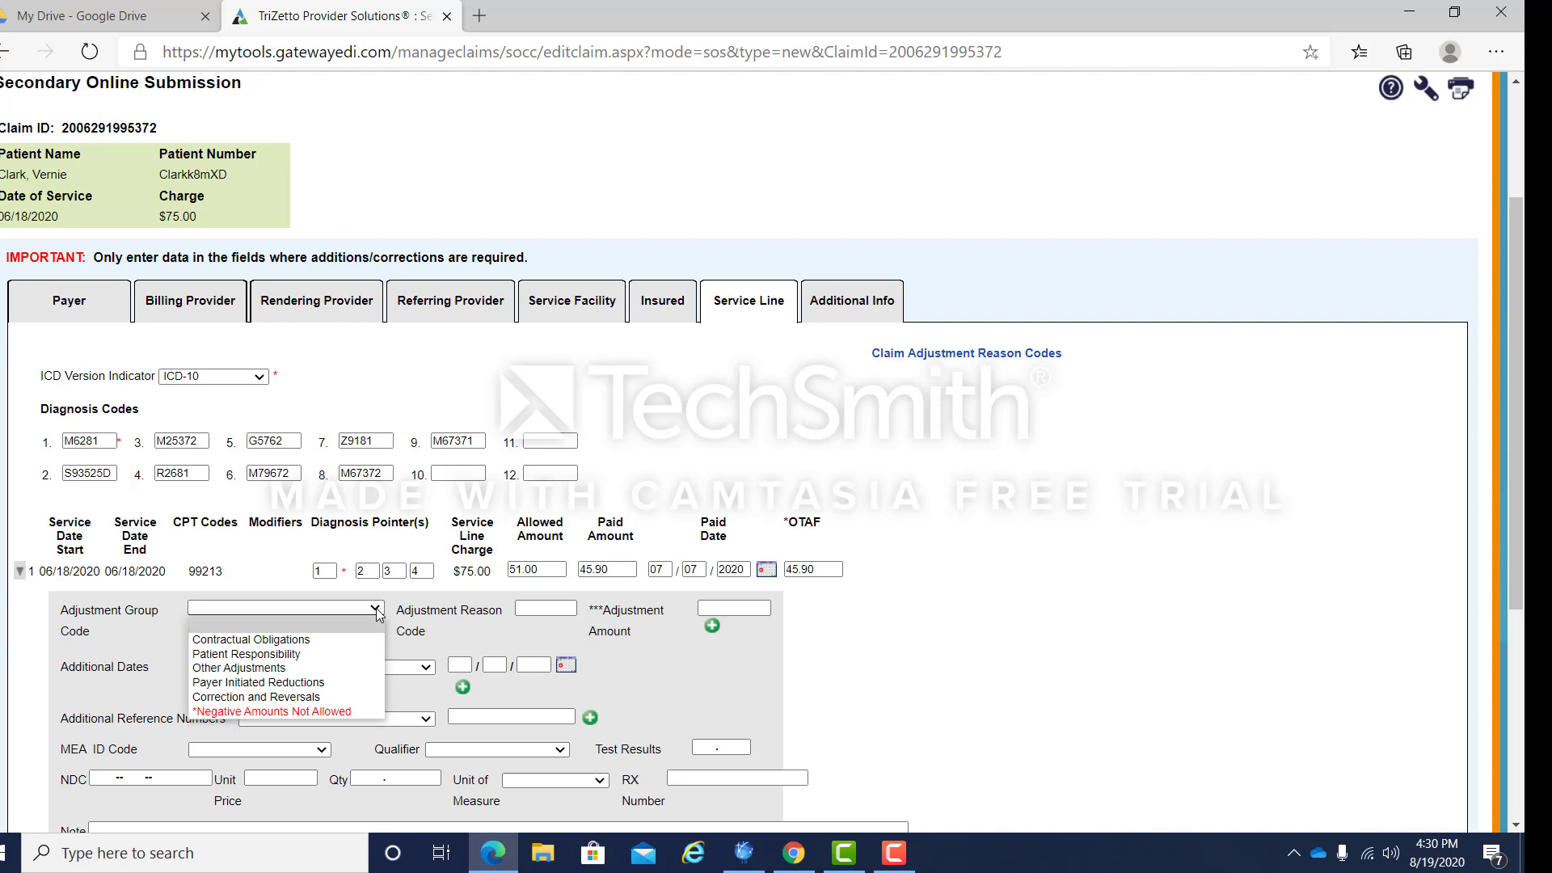
left_click(325, 639)
left_click(540, 609)
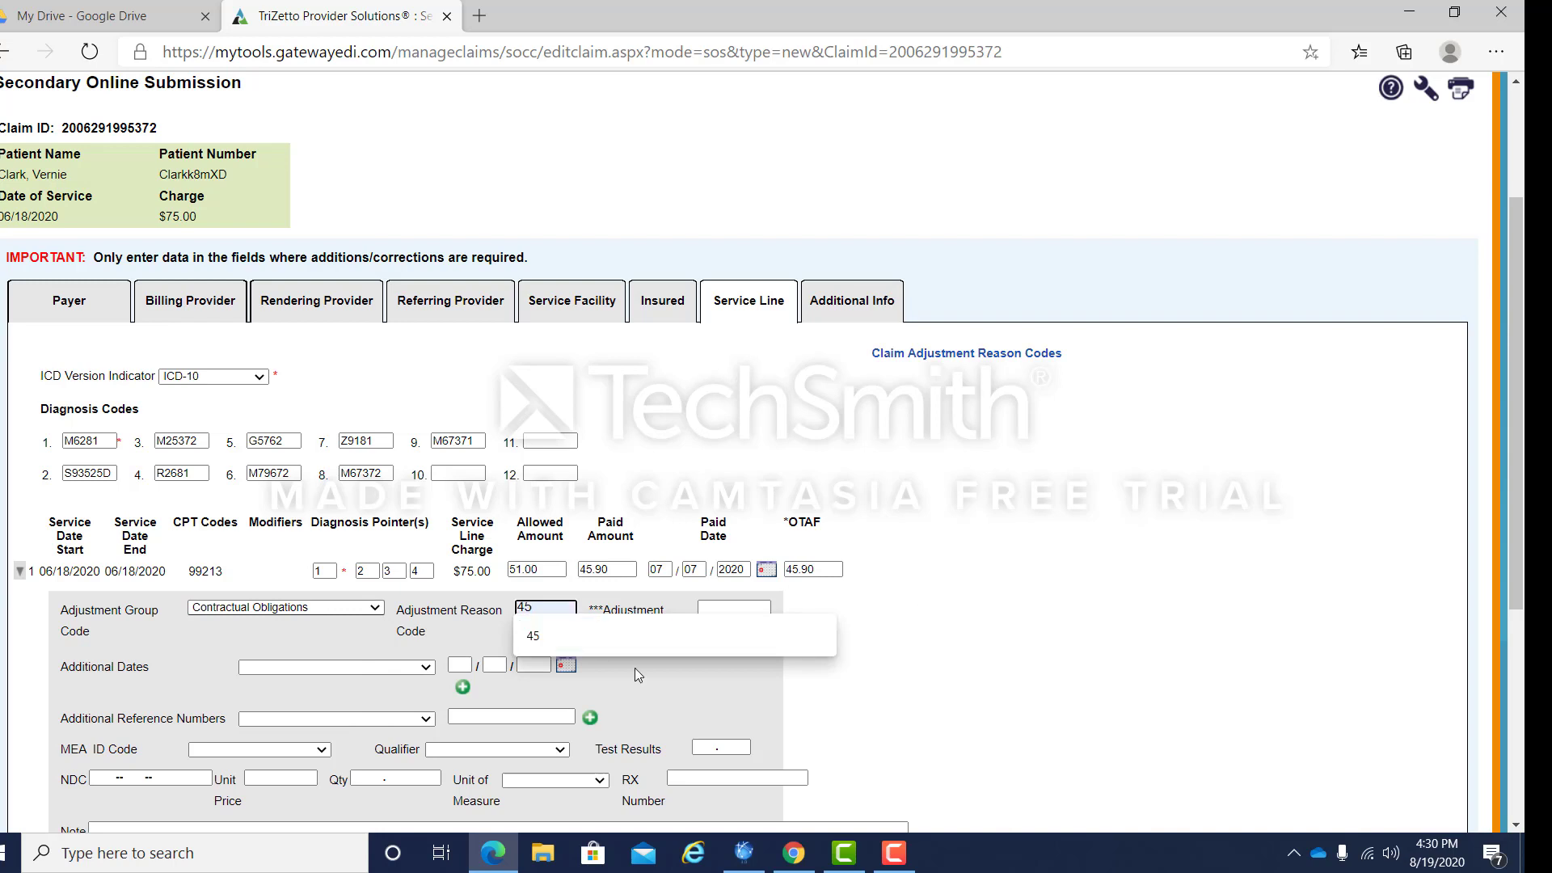
left_click(623, 637)
left_click(744, 611)
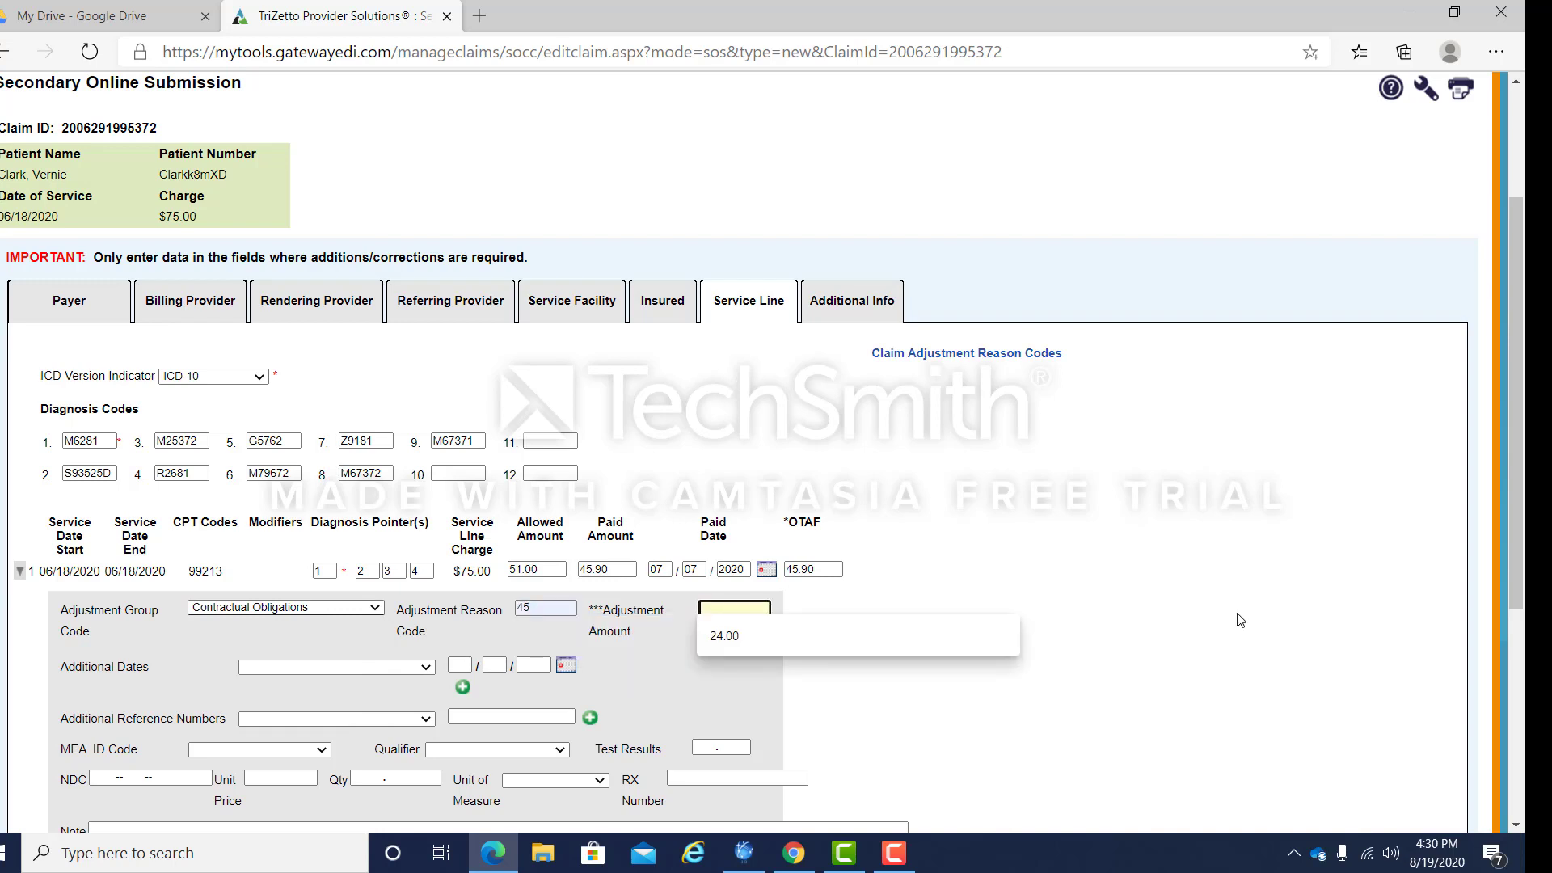
left_click(908, 636)
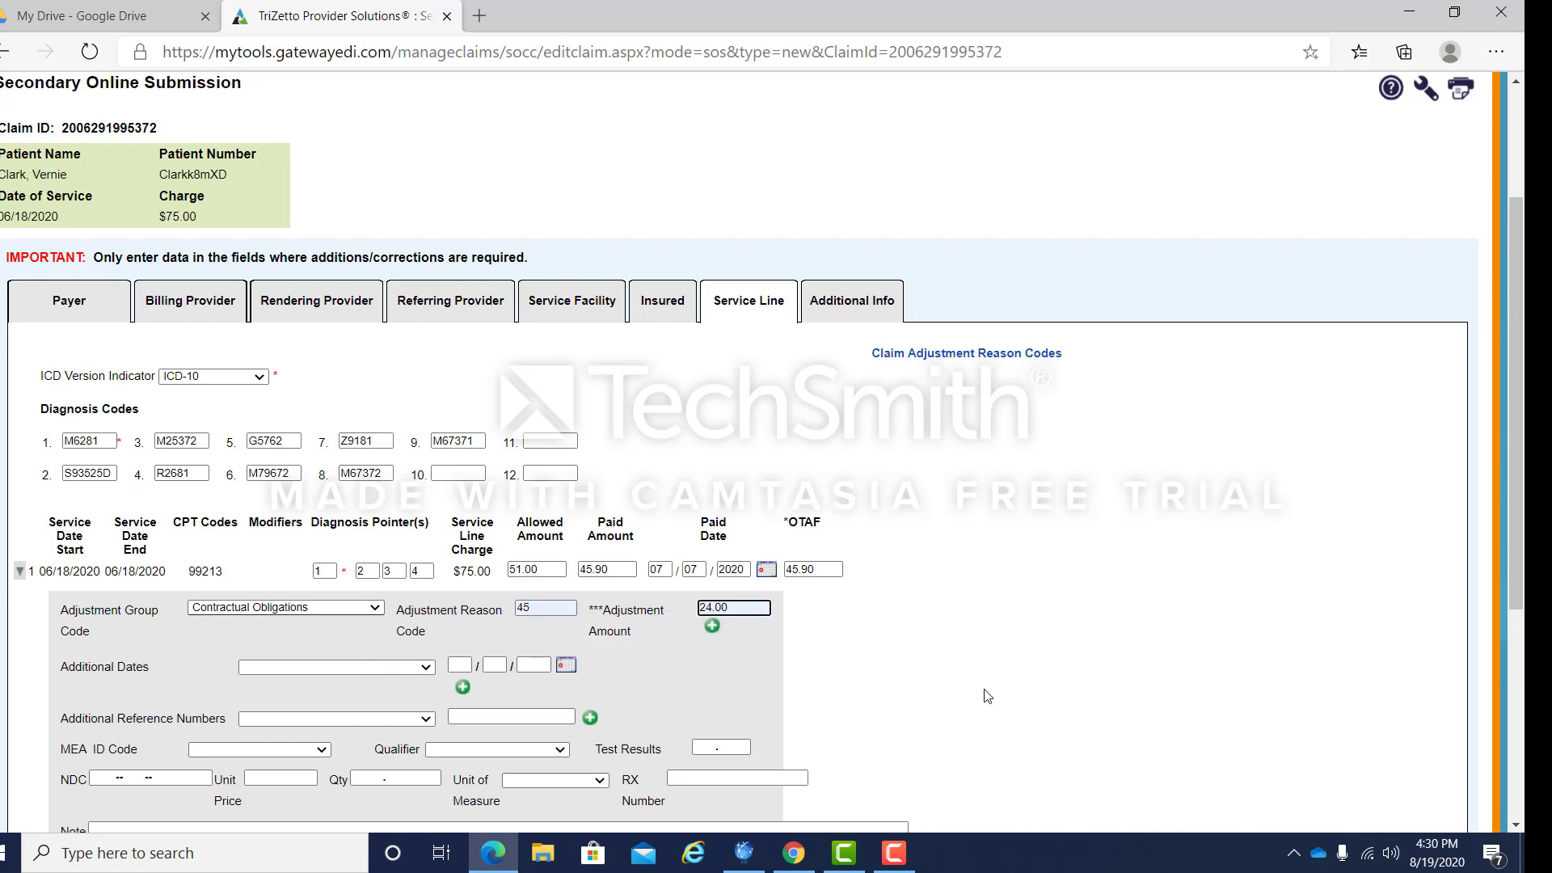
Step: Add a Patient Responsibility adjustment with reason code 2 and amount 5.10, then collapse the line
left_click(712, 626)
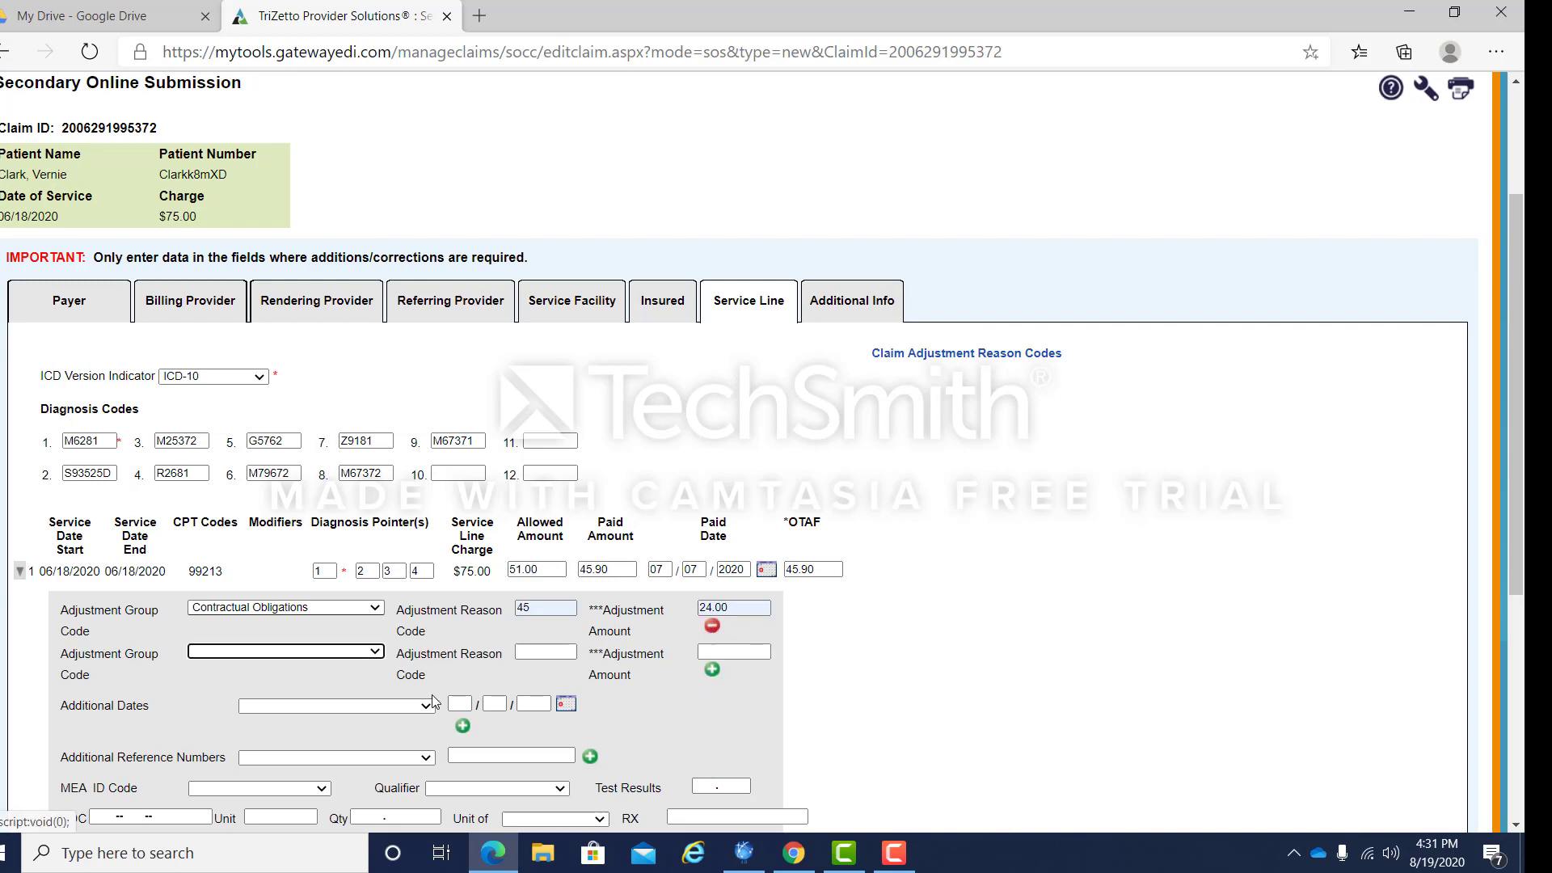
left_click(373, 652)
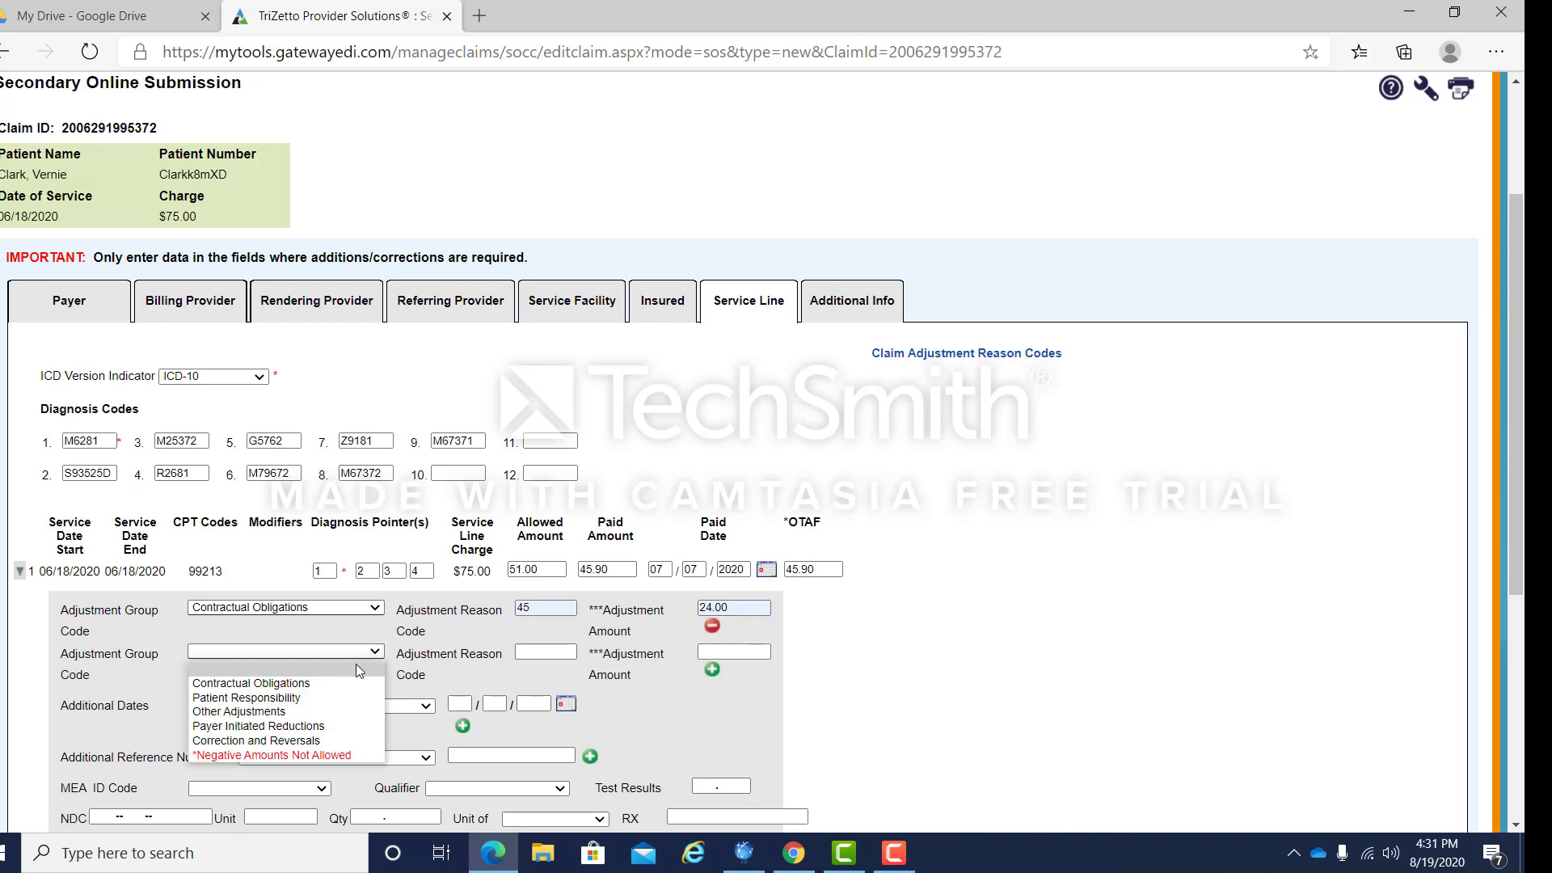
left_click(327, 695)
left_click(544, 651)
type("2")
left_click(563, 681)
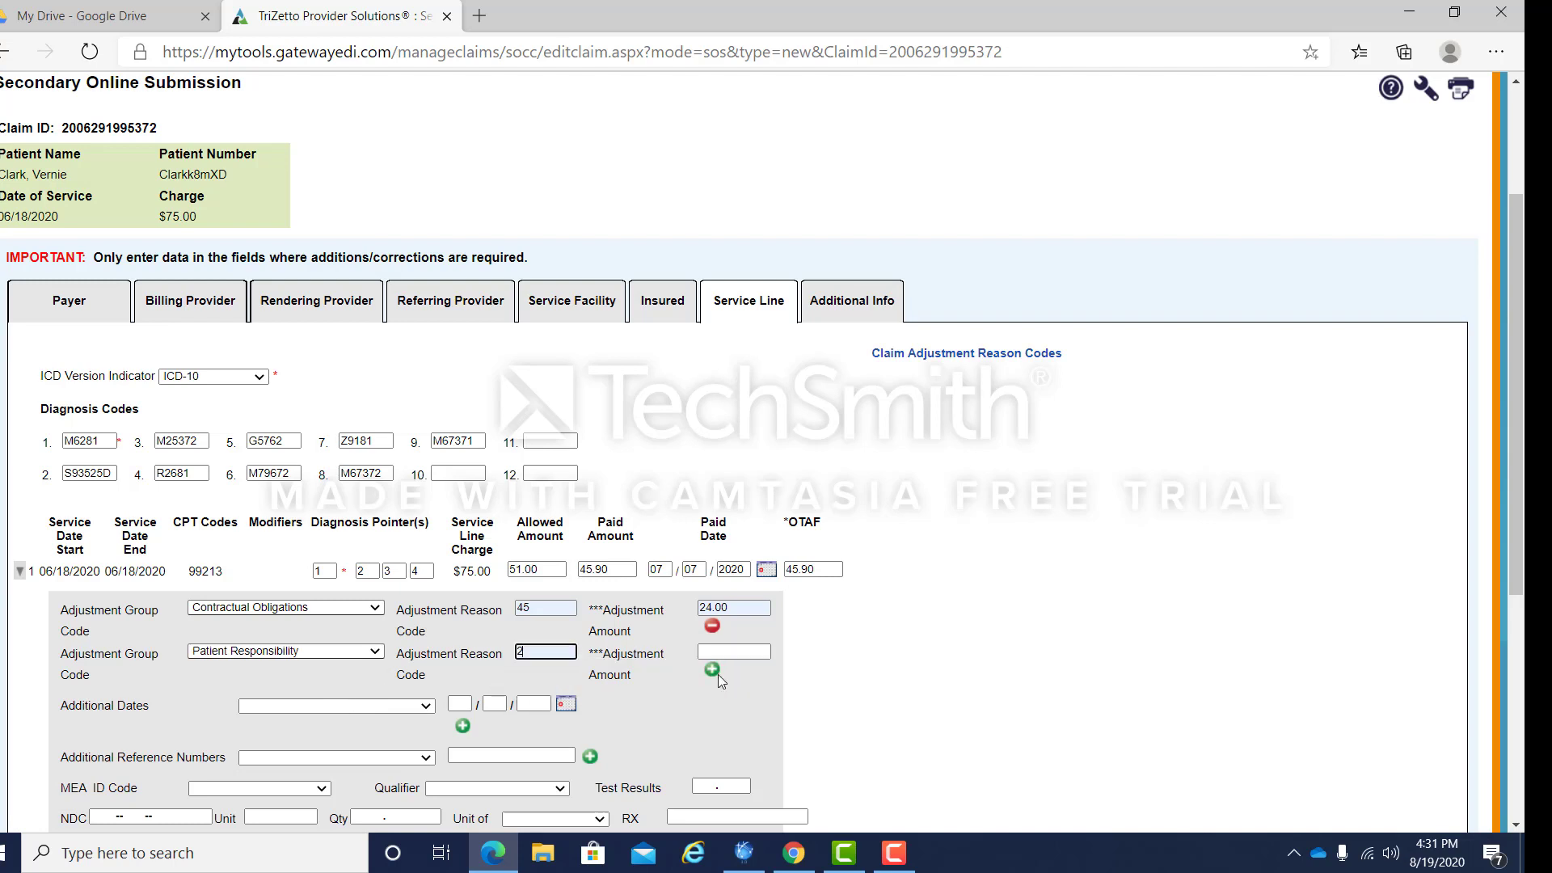
left_click(727, 651)
type("5.10")
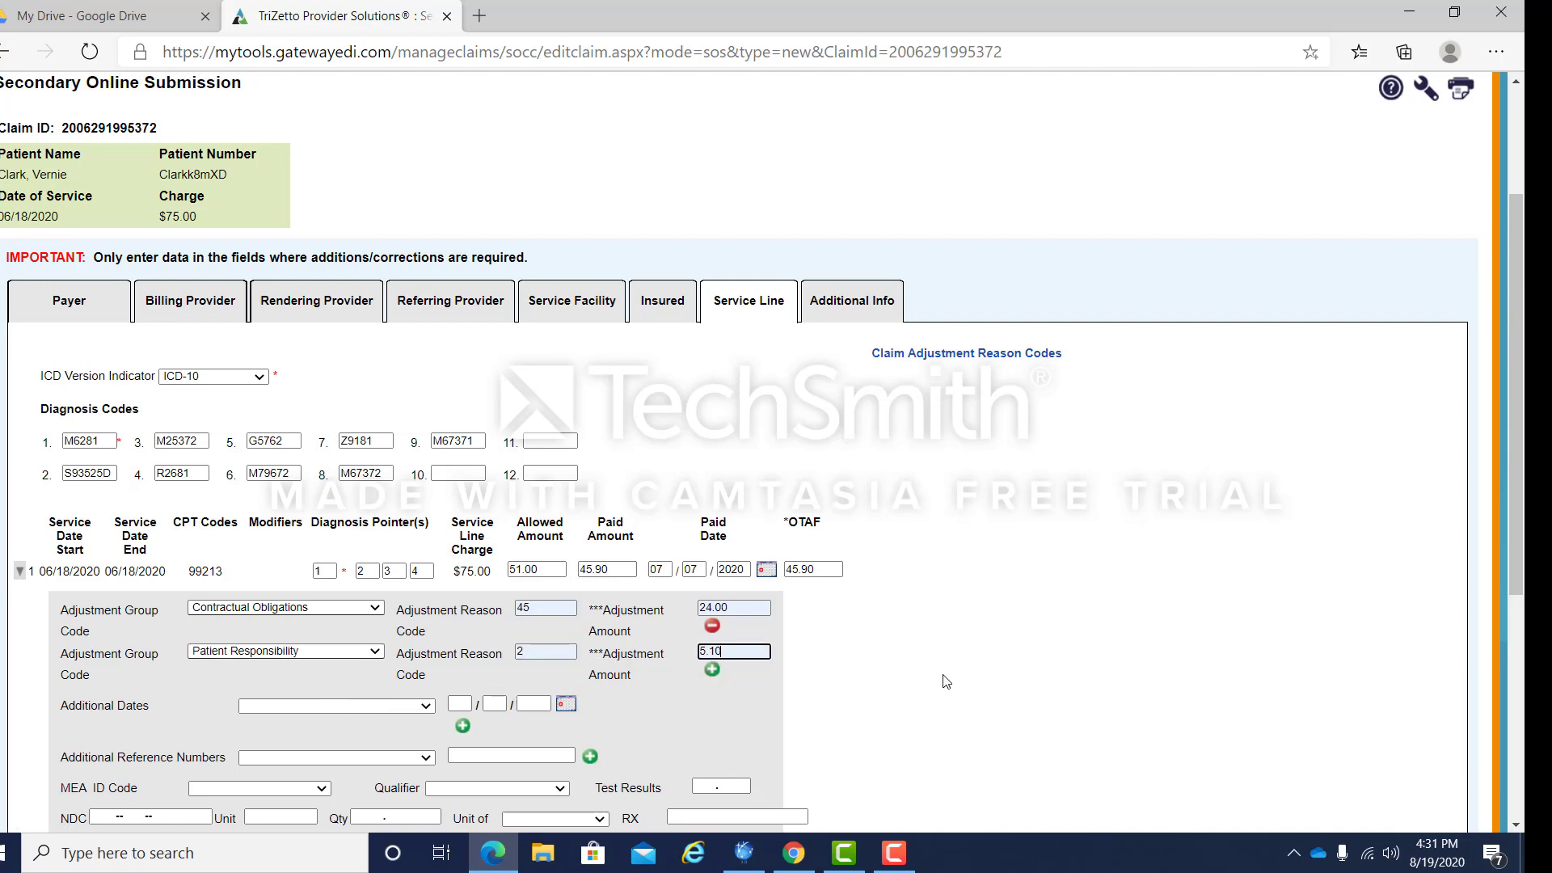
left_click(713, 674)
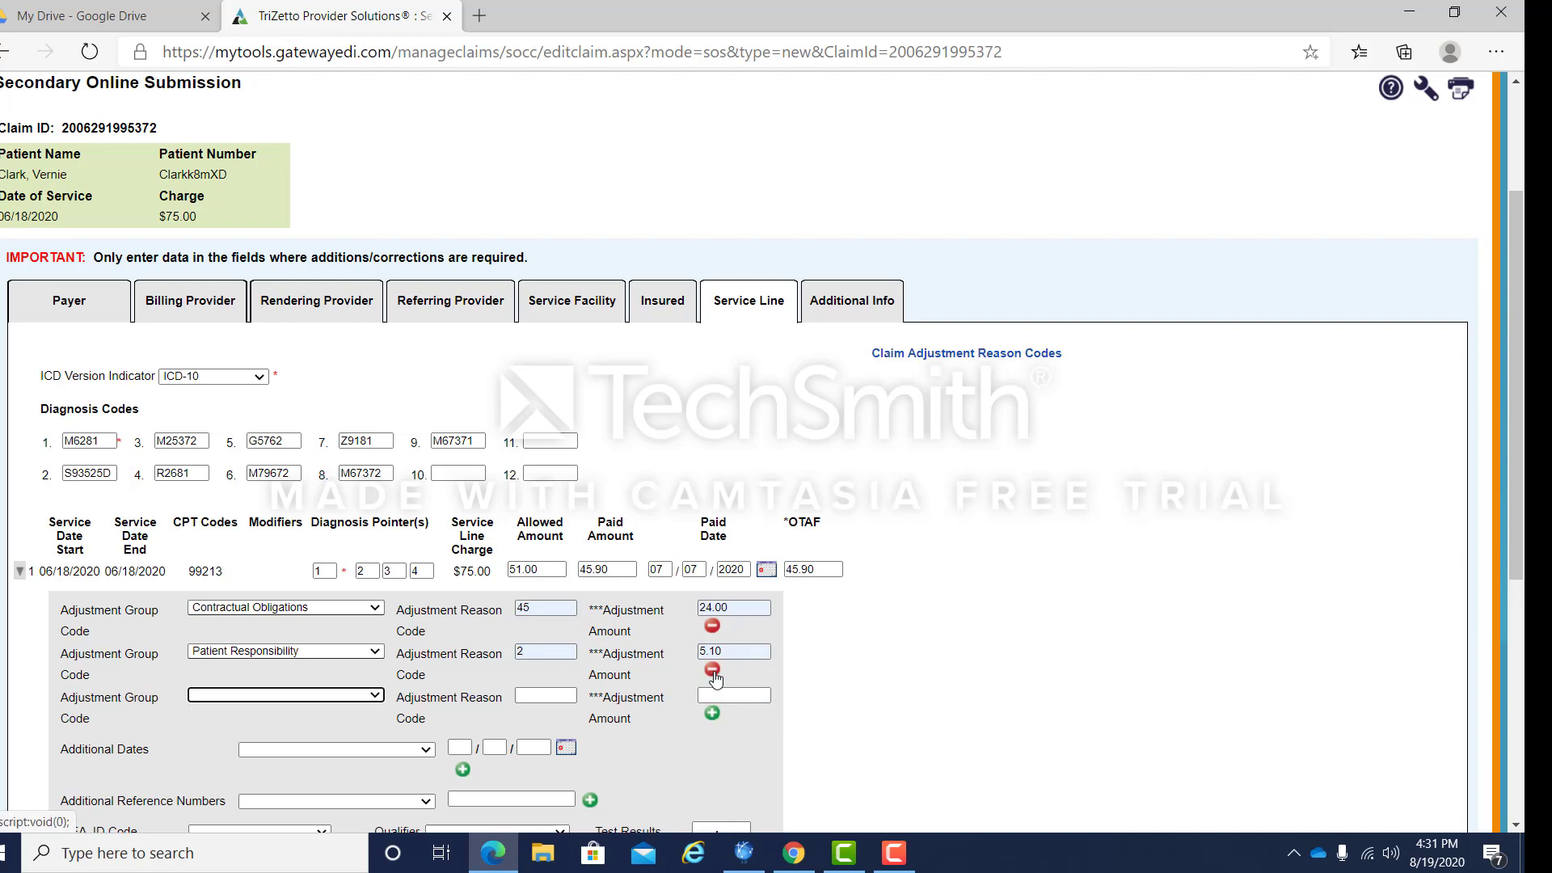
left_click(19, 574)
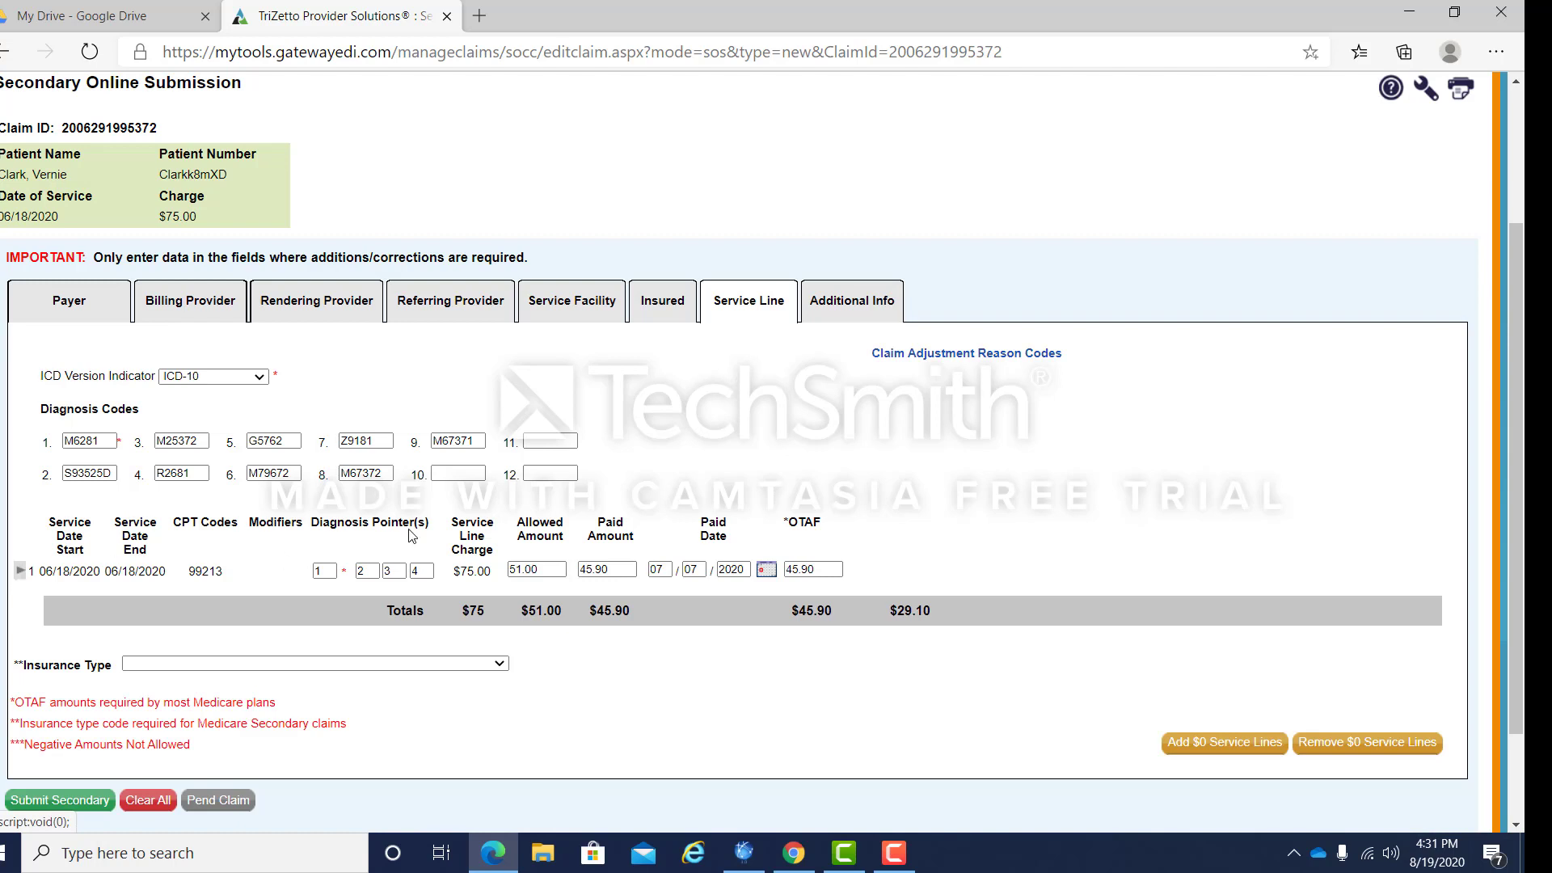
left_click(672, 314)
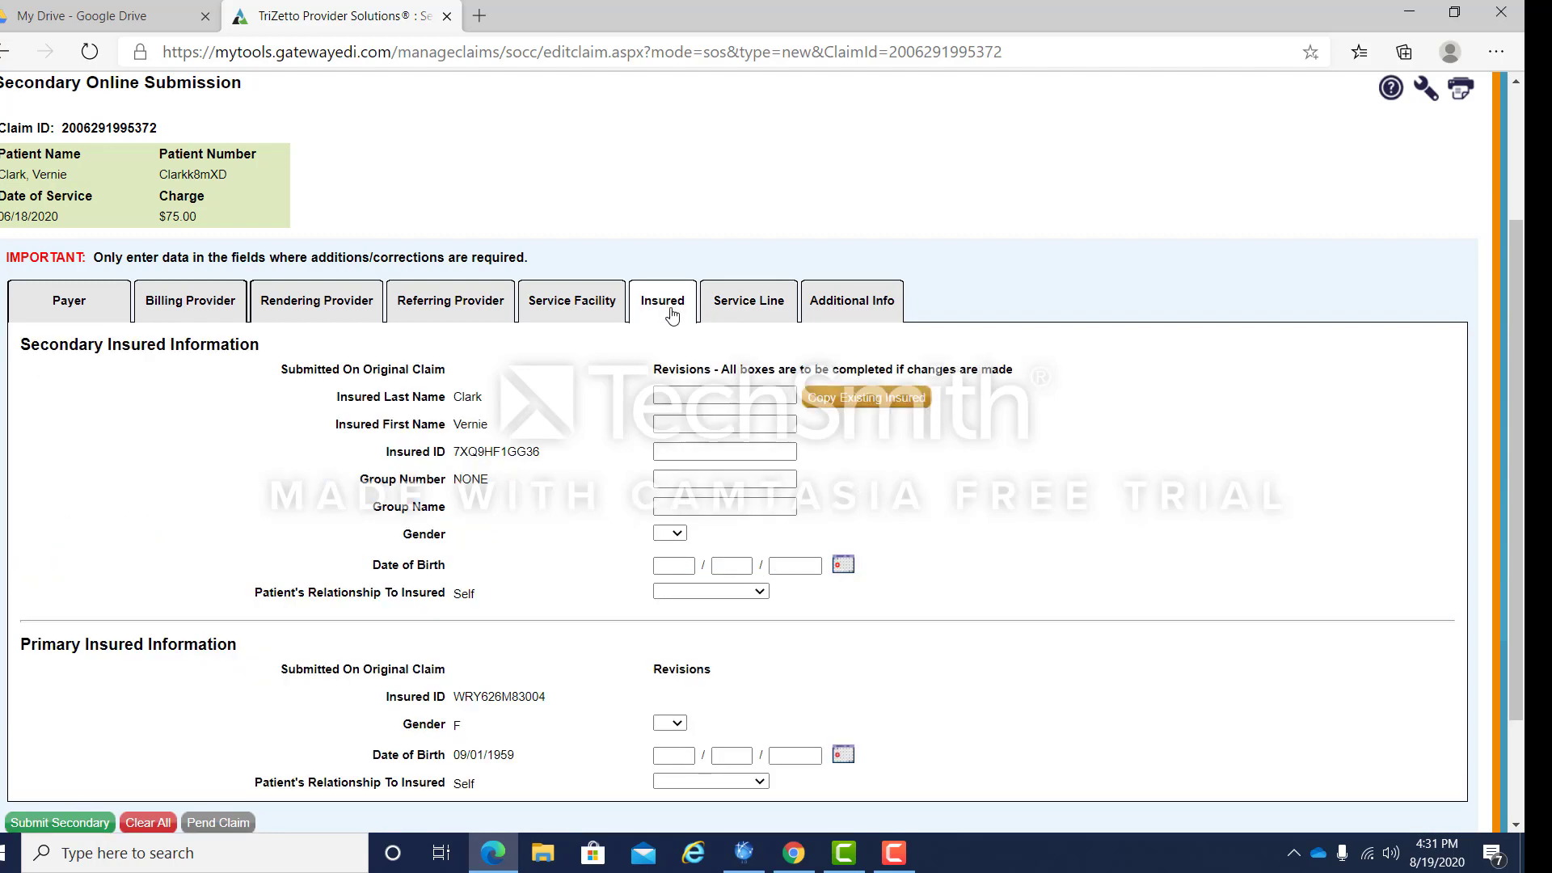
left_click(902, 401)
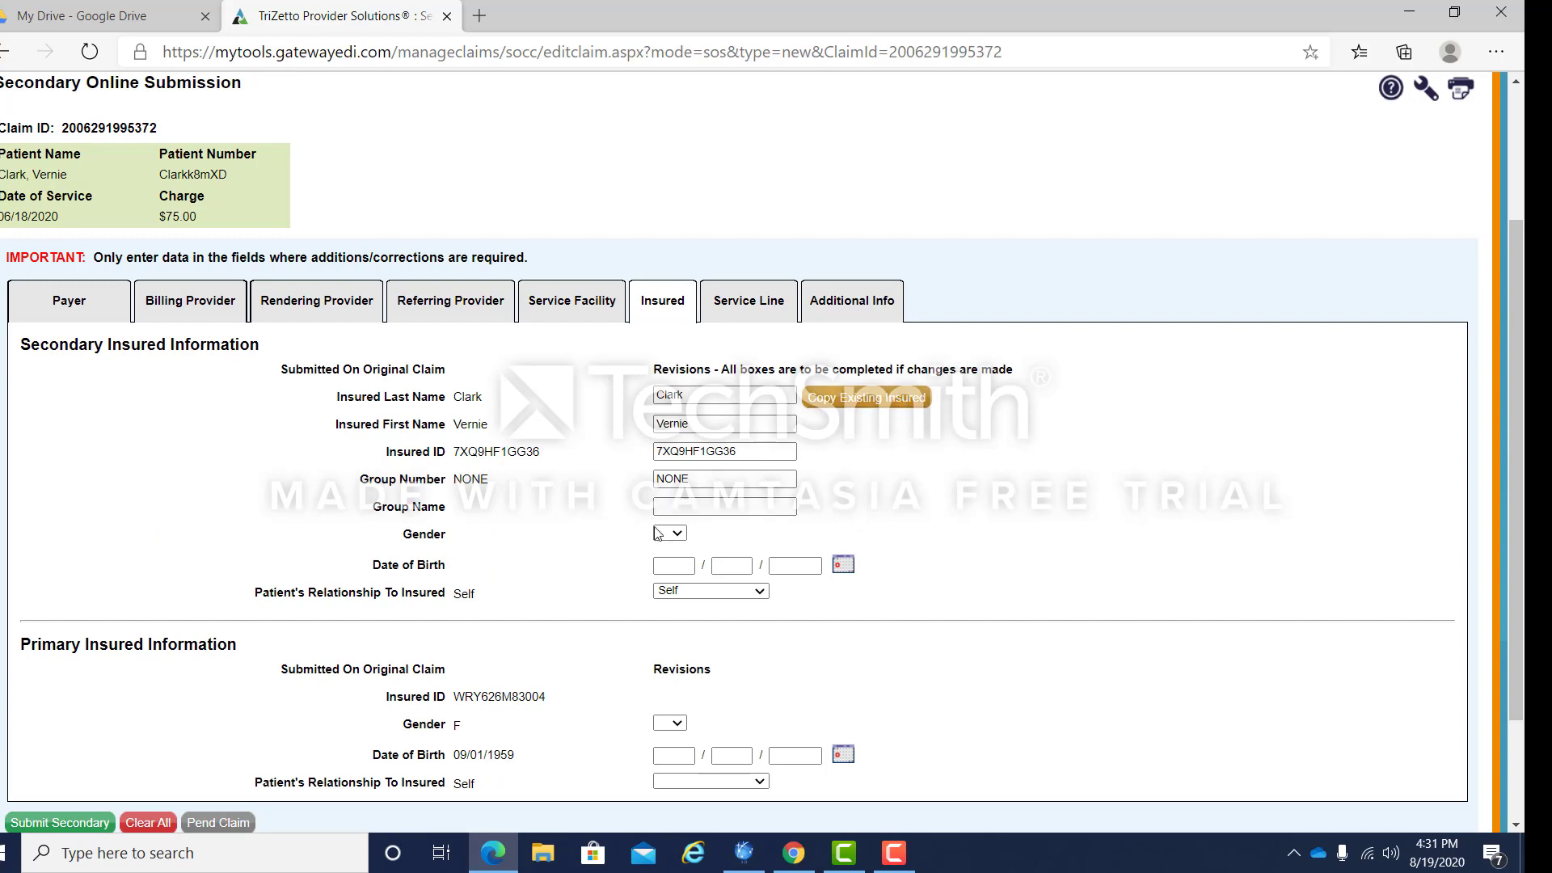
left_click(682, 535)
left_click(671, 579)
left_click(670, 565)
left_click(696, 594)
Step: Set the primary insured relationship to Self and return to the Service Line section
left_click(760, 781)
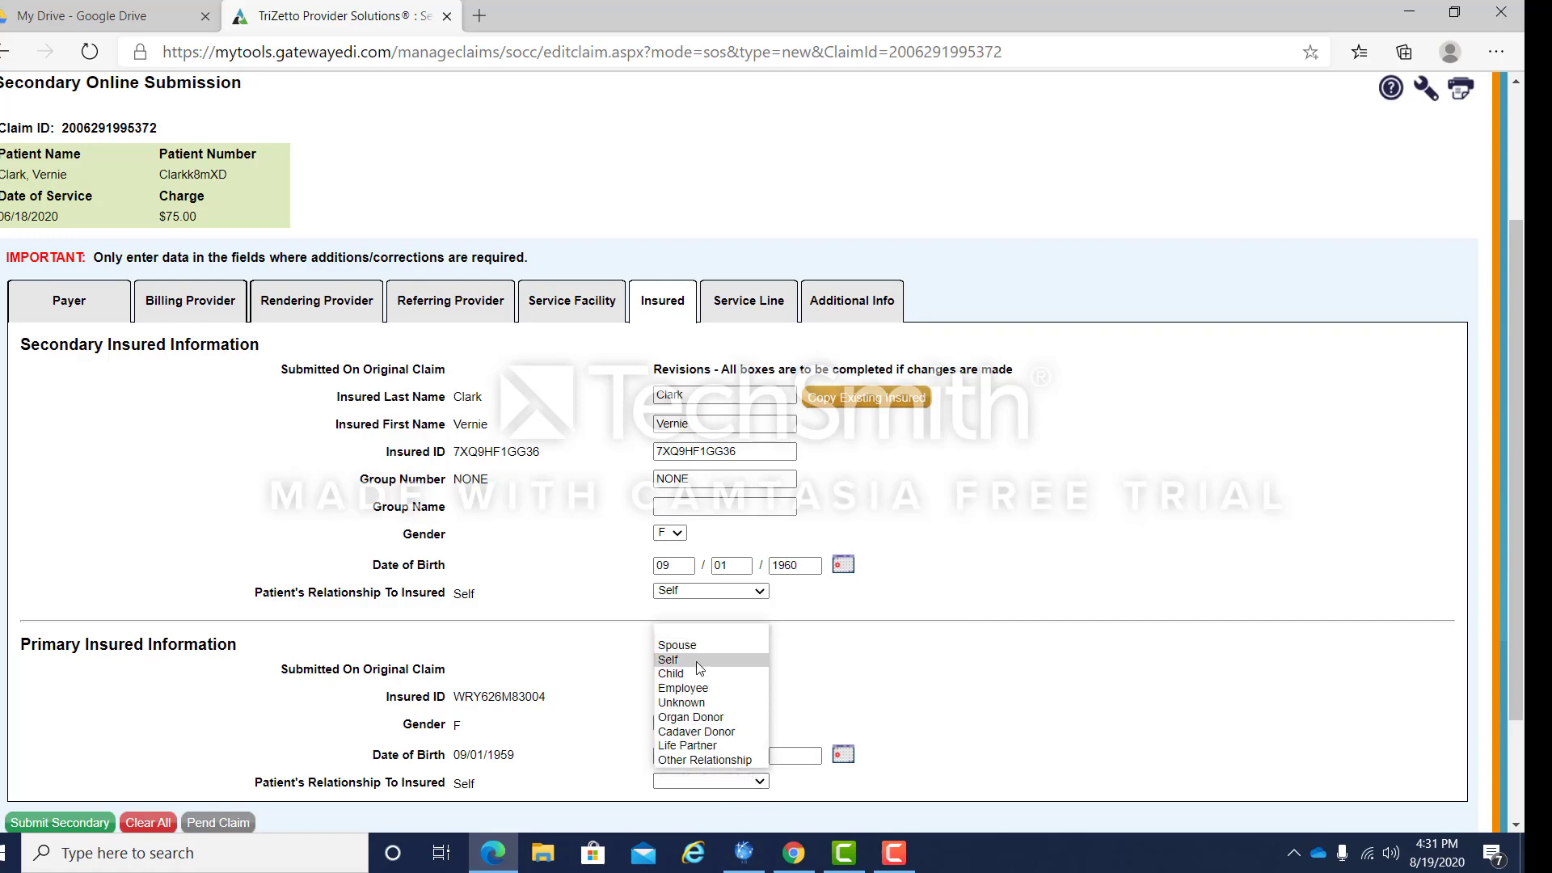
left_click(752, 646)
scroll(1065, 588, "down", 1)
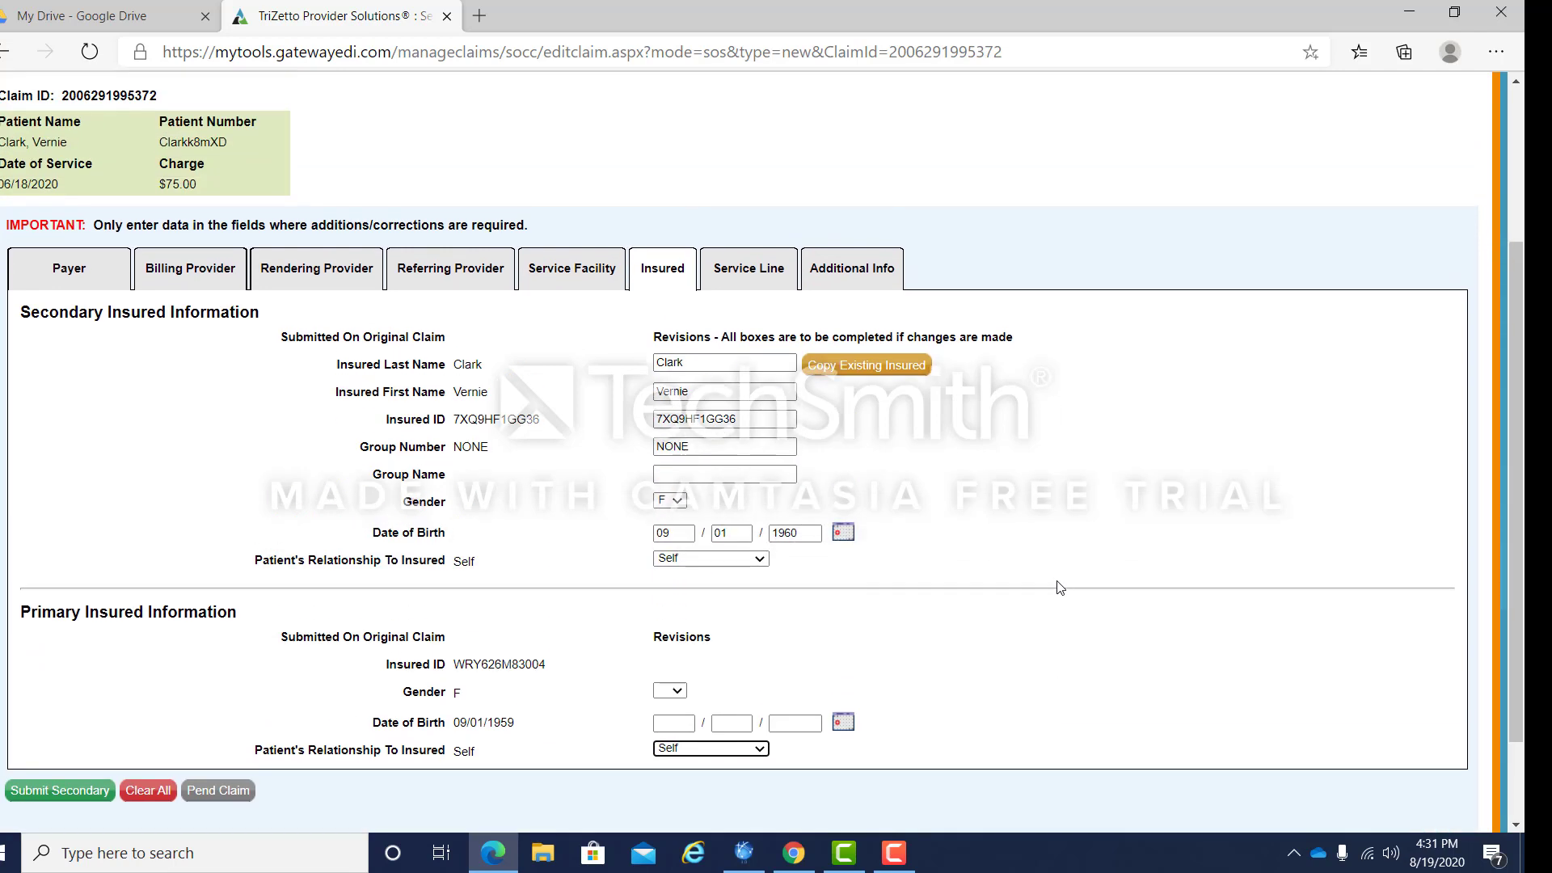
left_click(758, 270)
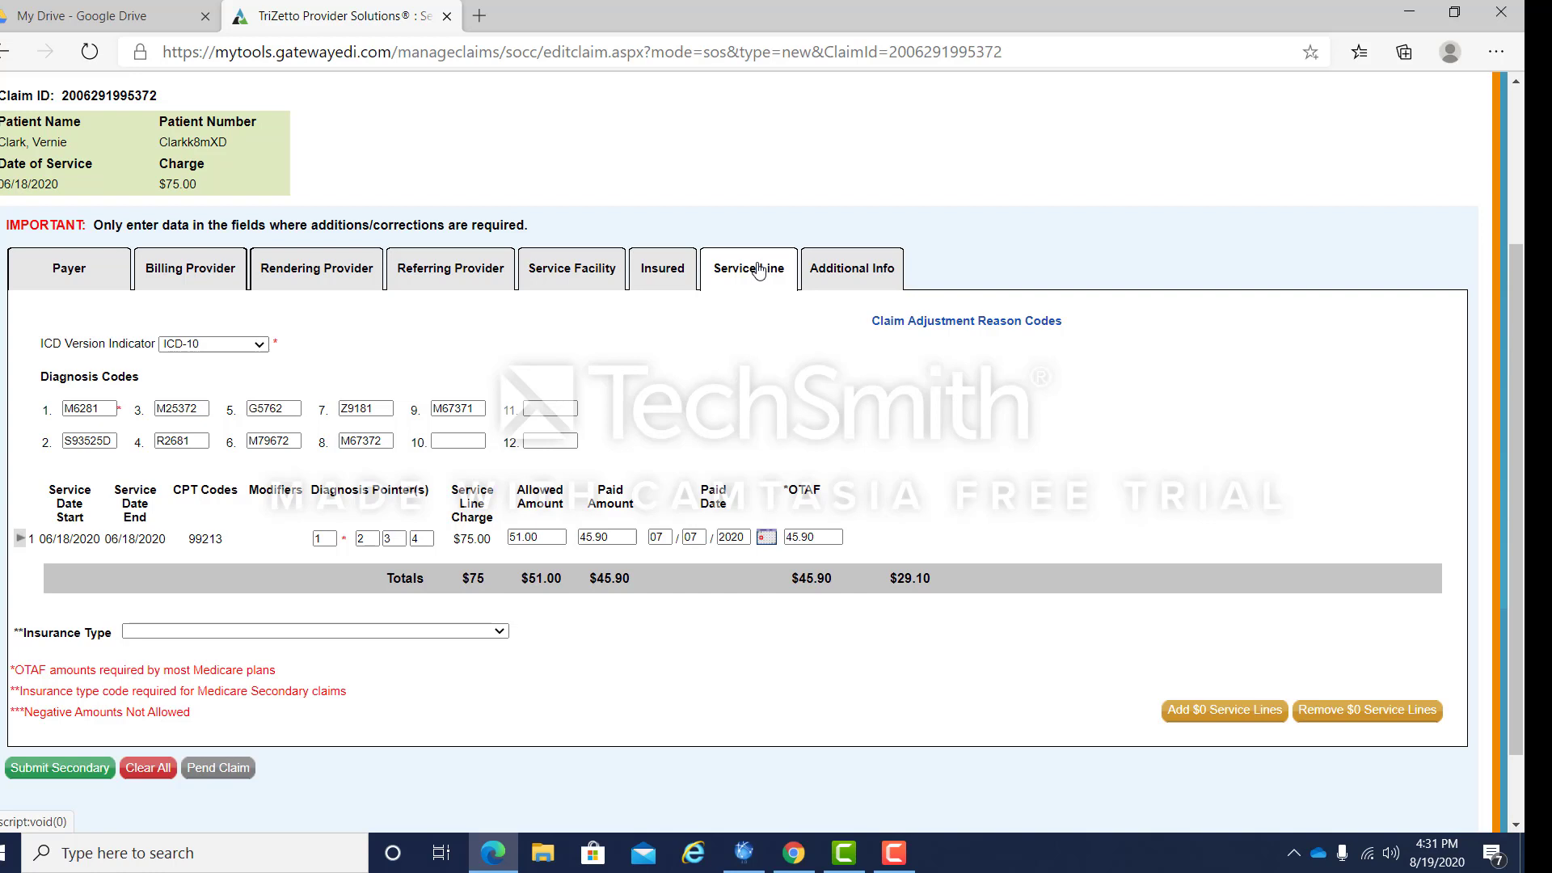
Step: Choose insurance type Working Aged Beneficiary or Spouse and submit the secondary claim for review
left_click(502, 637)
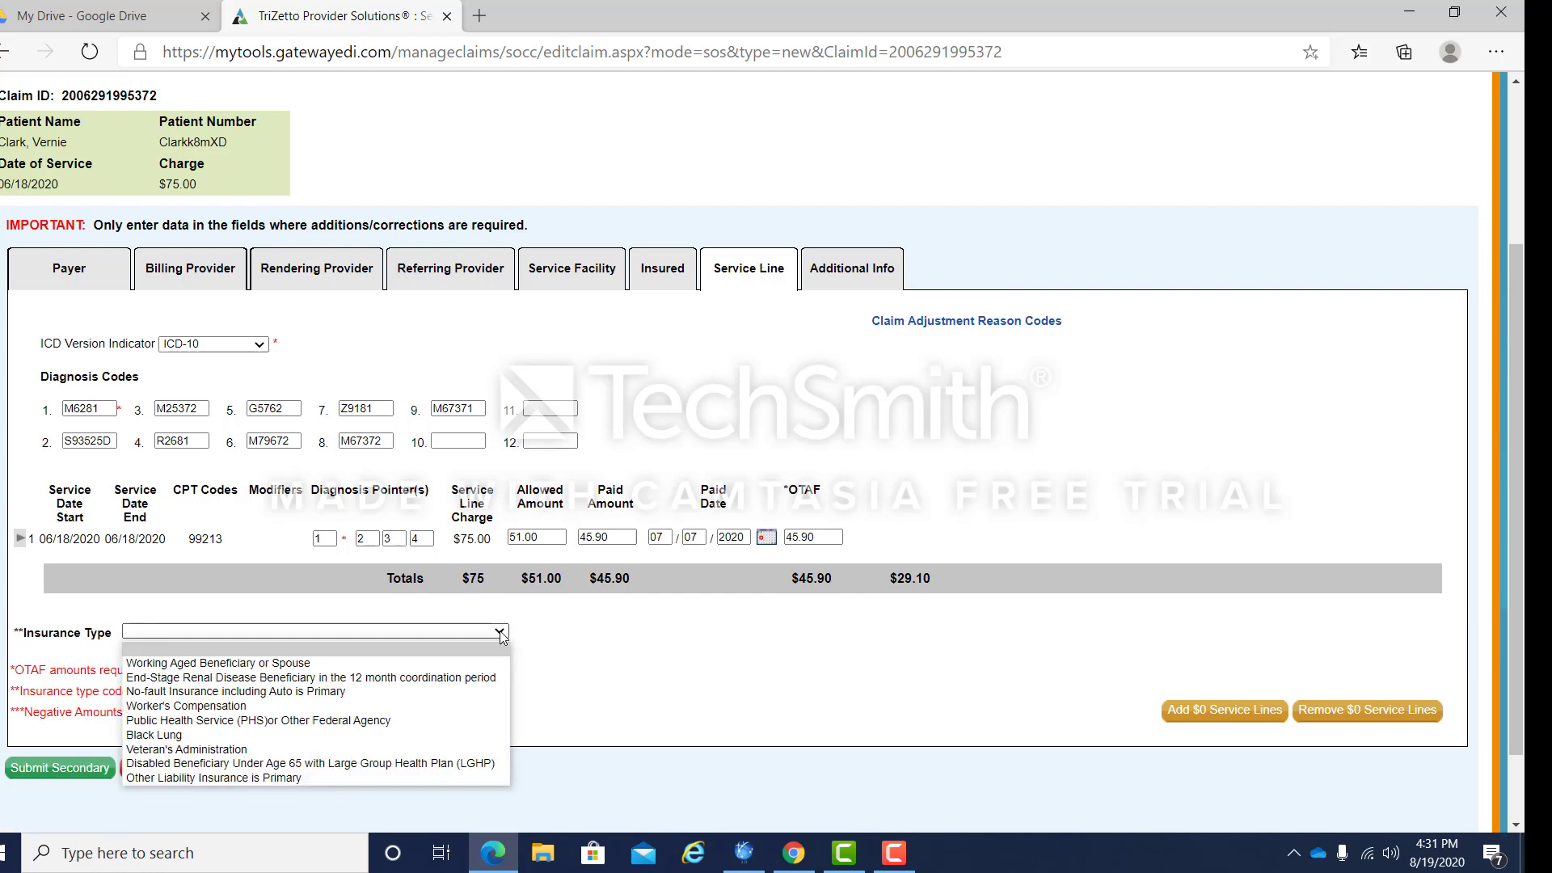
left_click(303, 664)
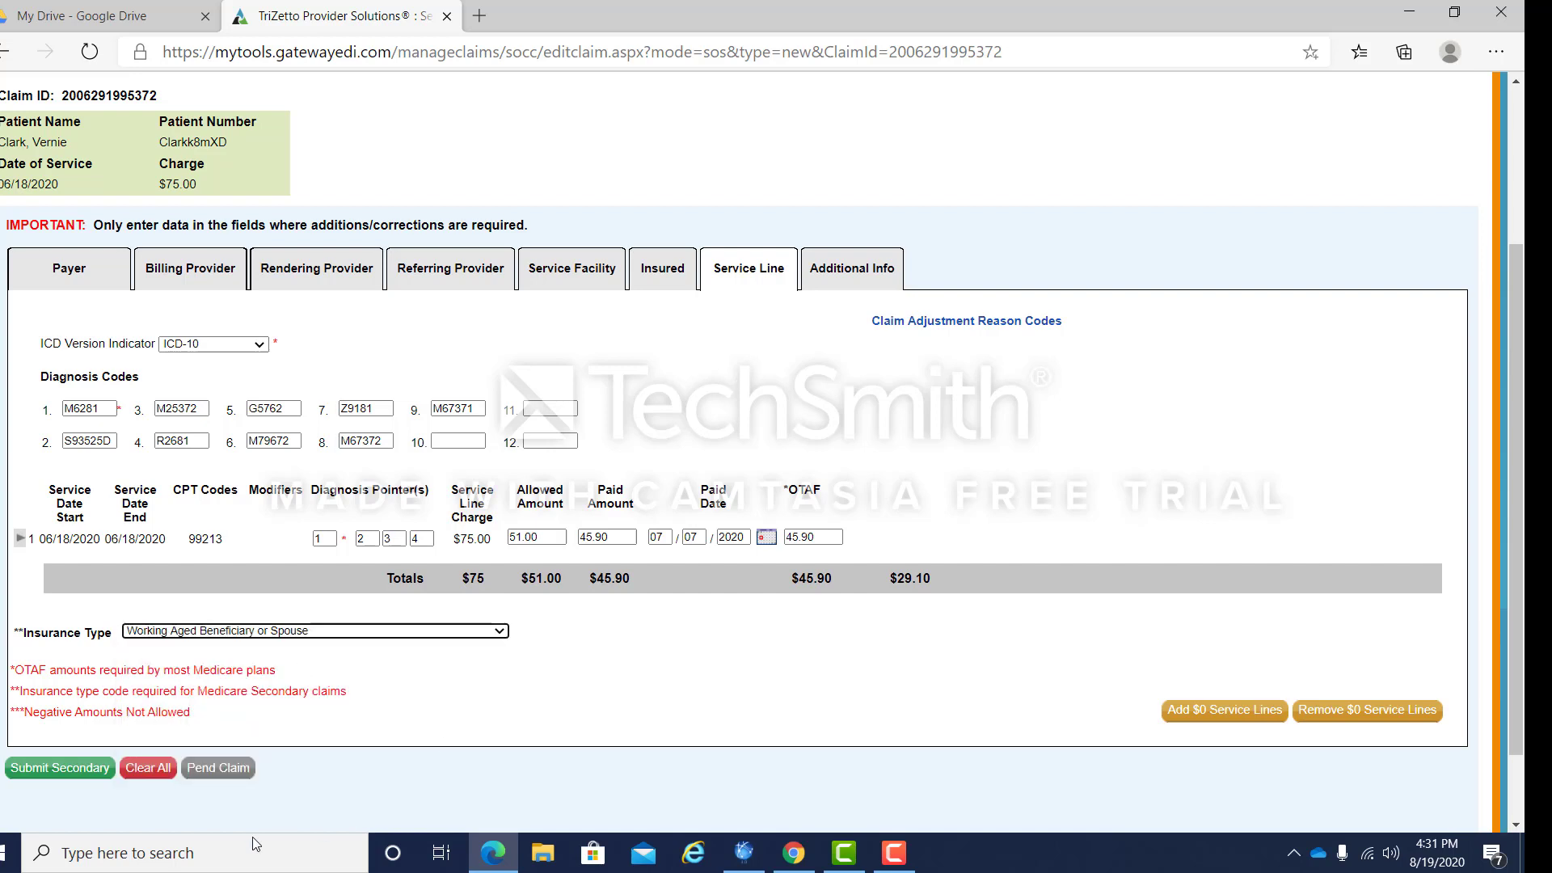
left_click(53, 772)
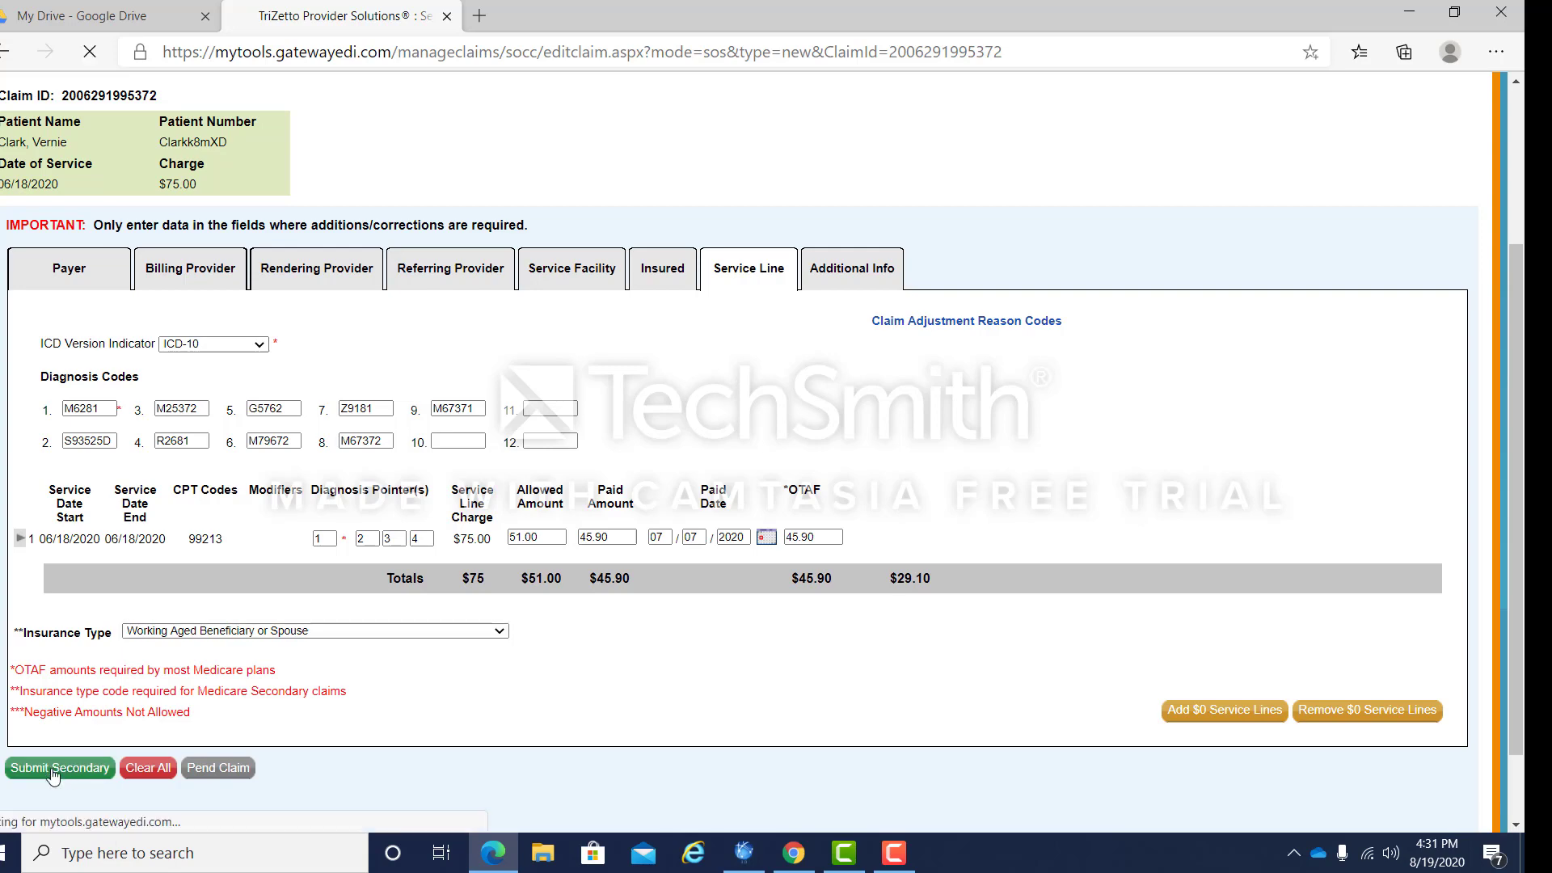
scroll(628, 776, "down", 4)
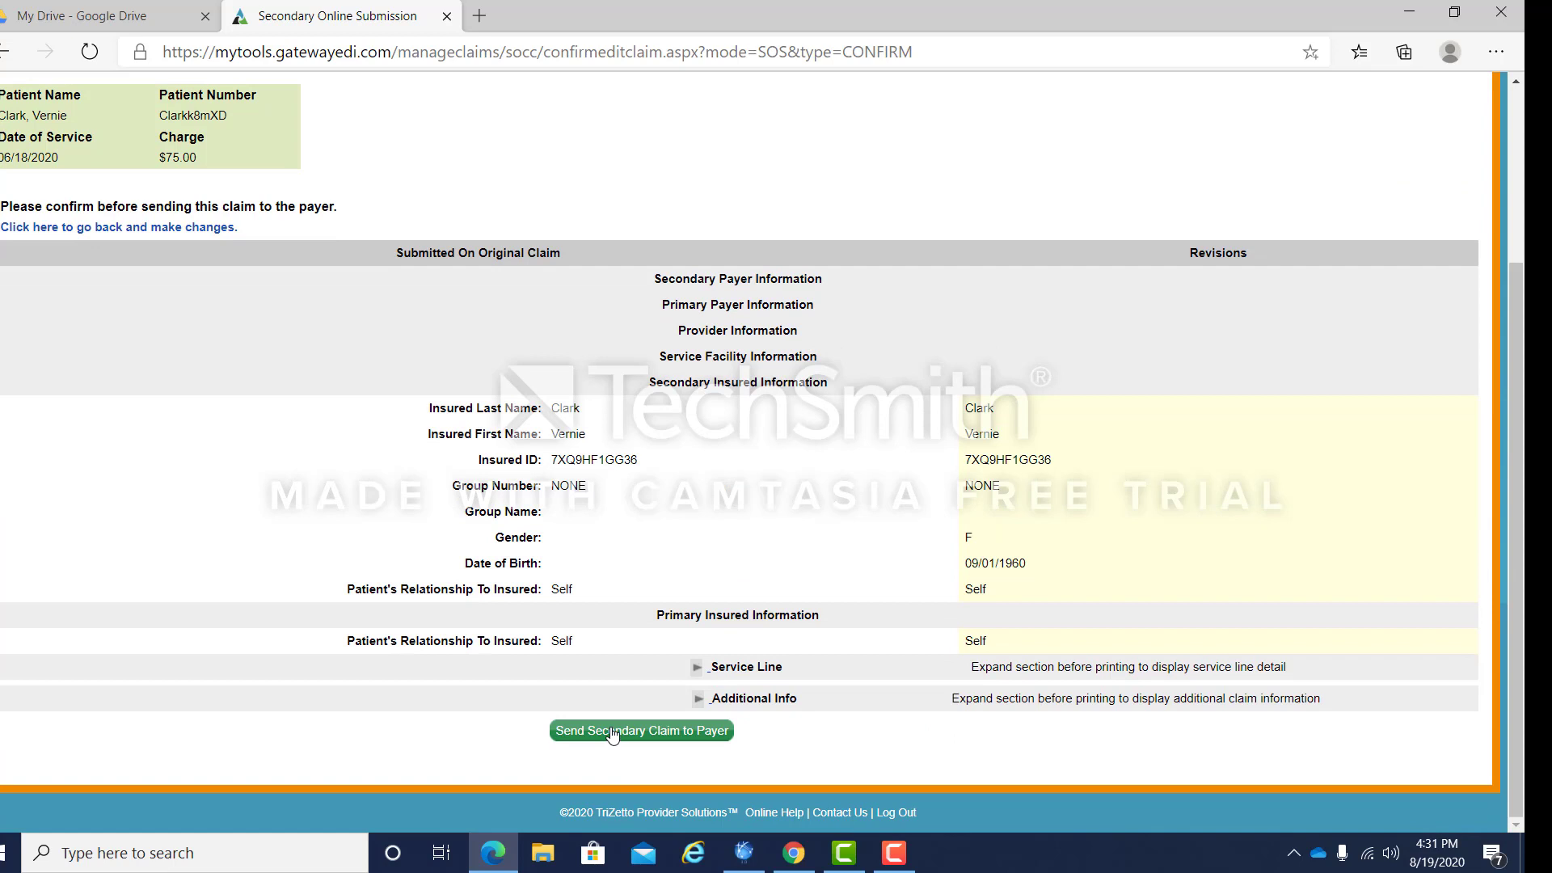
Step: Send the reviewed secondary claim to the payer and check the submission confirmation
left_click(611, 734)
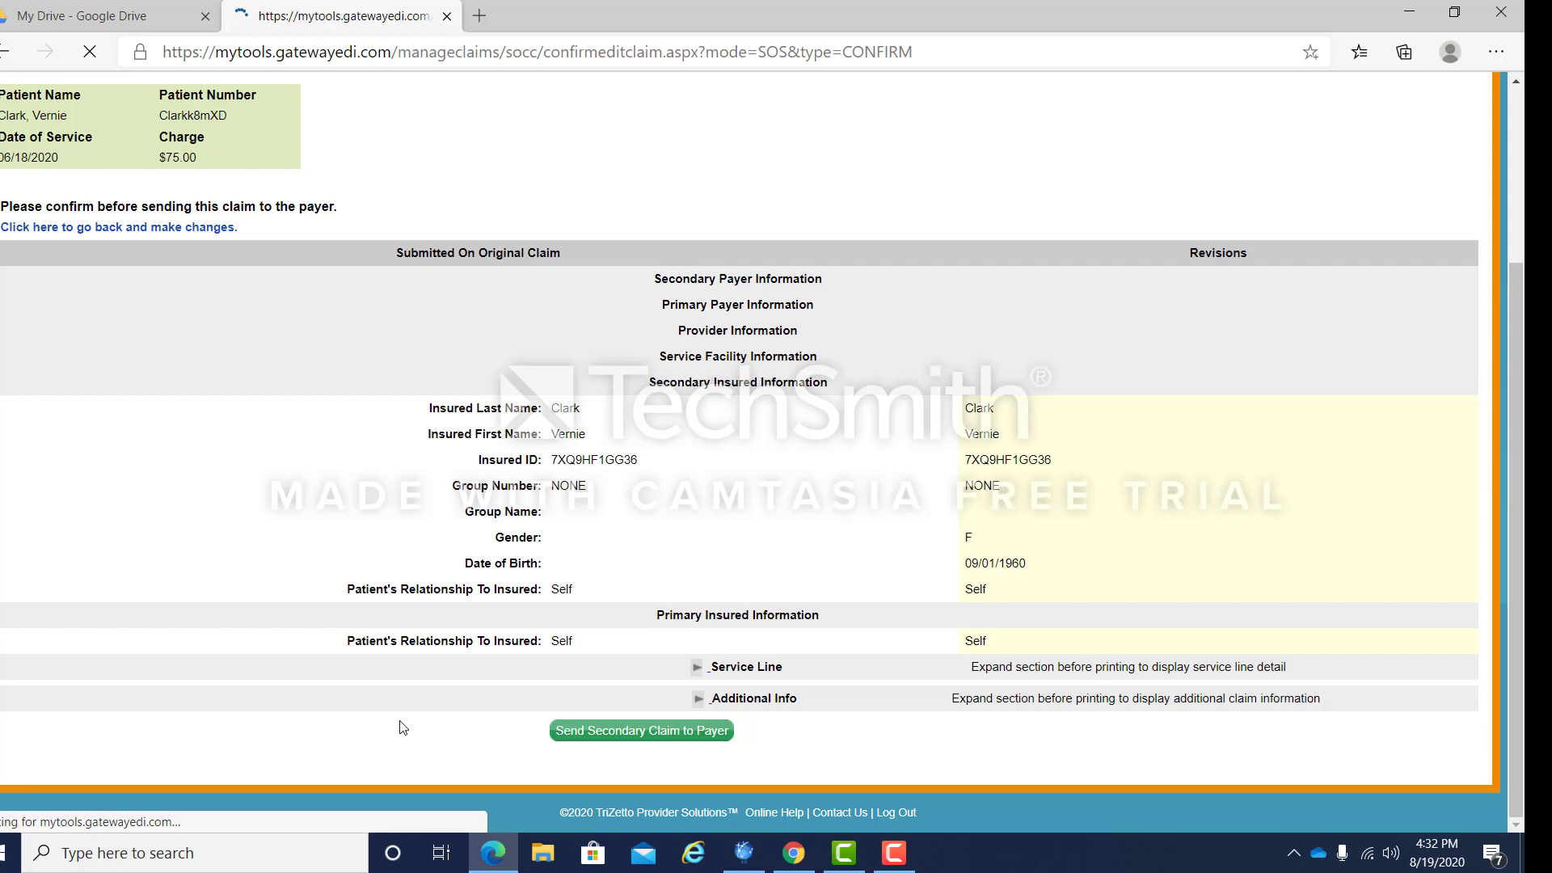
scroll(374, 724, "down", 15)
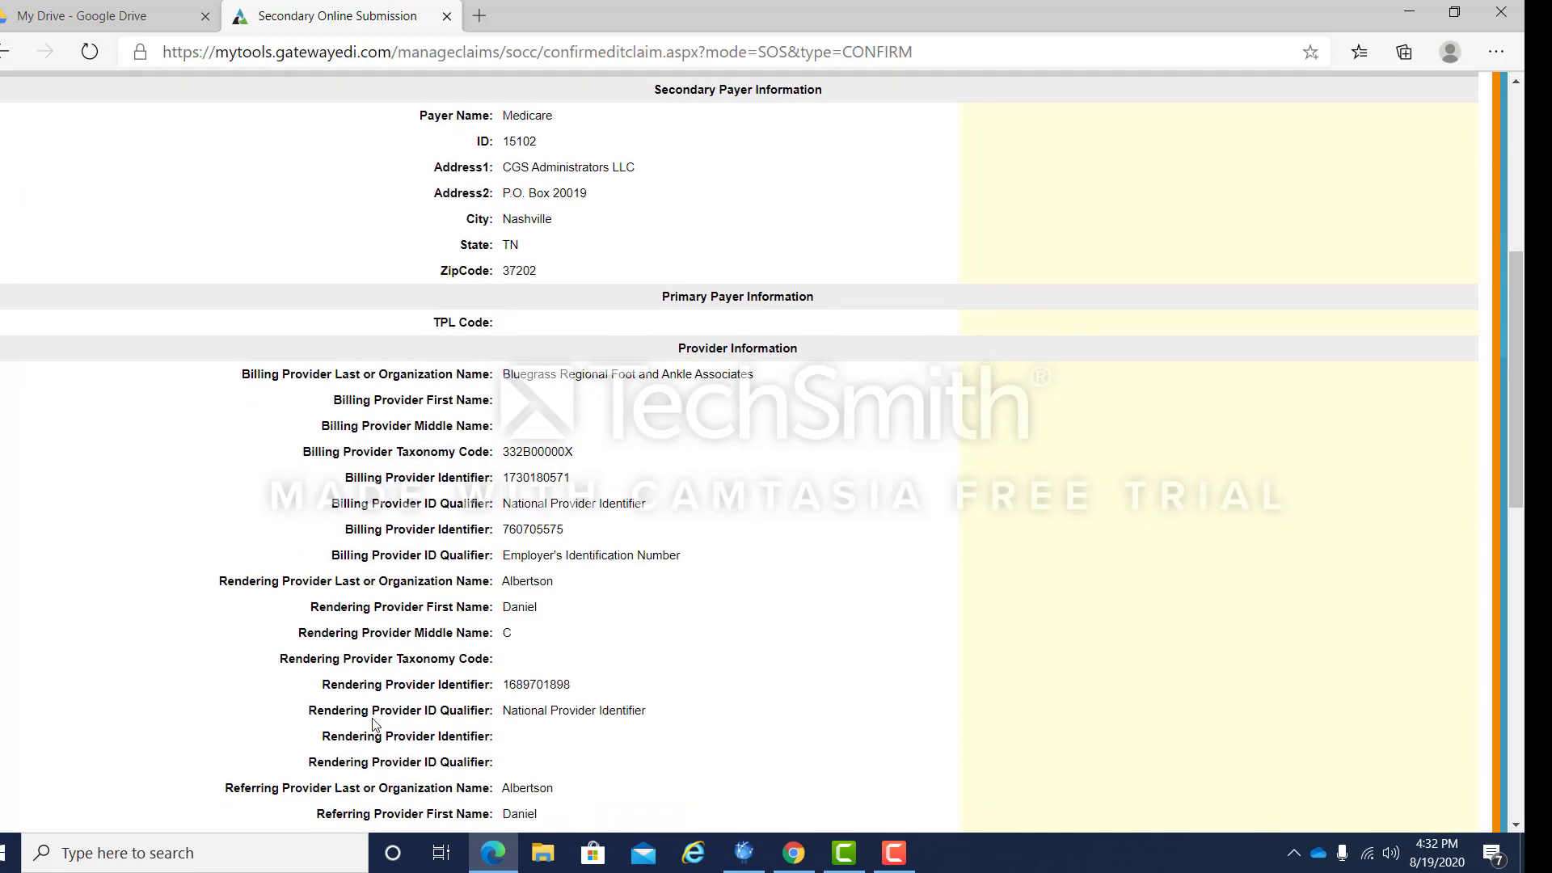
scroll(368, 726, "down", 4)
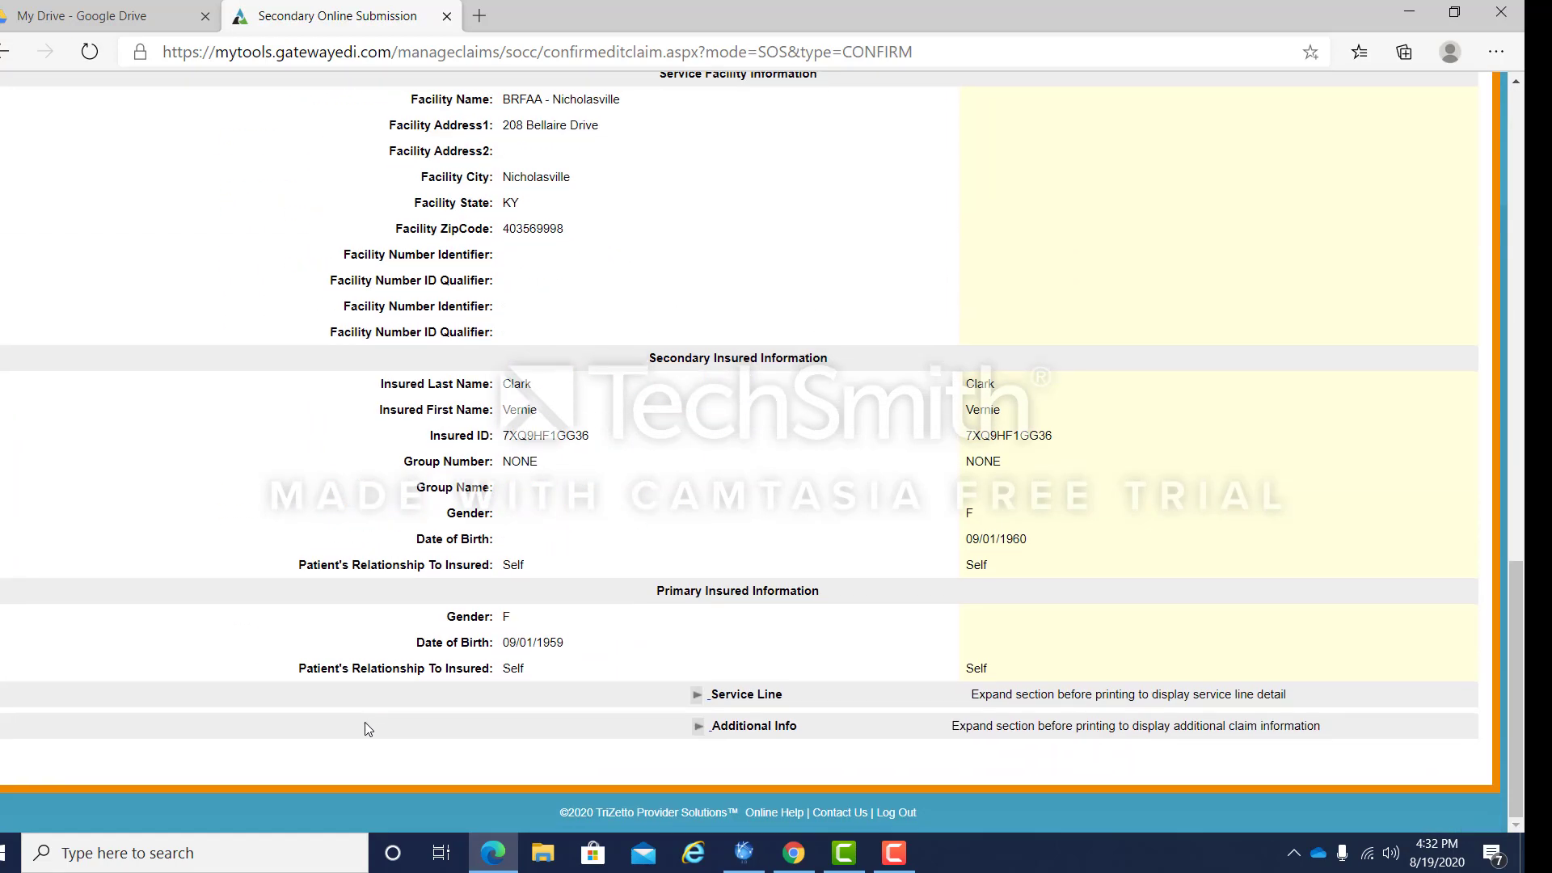
scroll(365, 727, "up", 7)
scroll(368, 727, "up", 10)
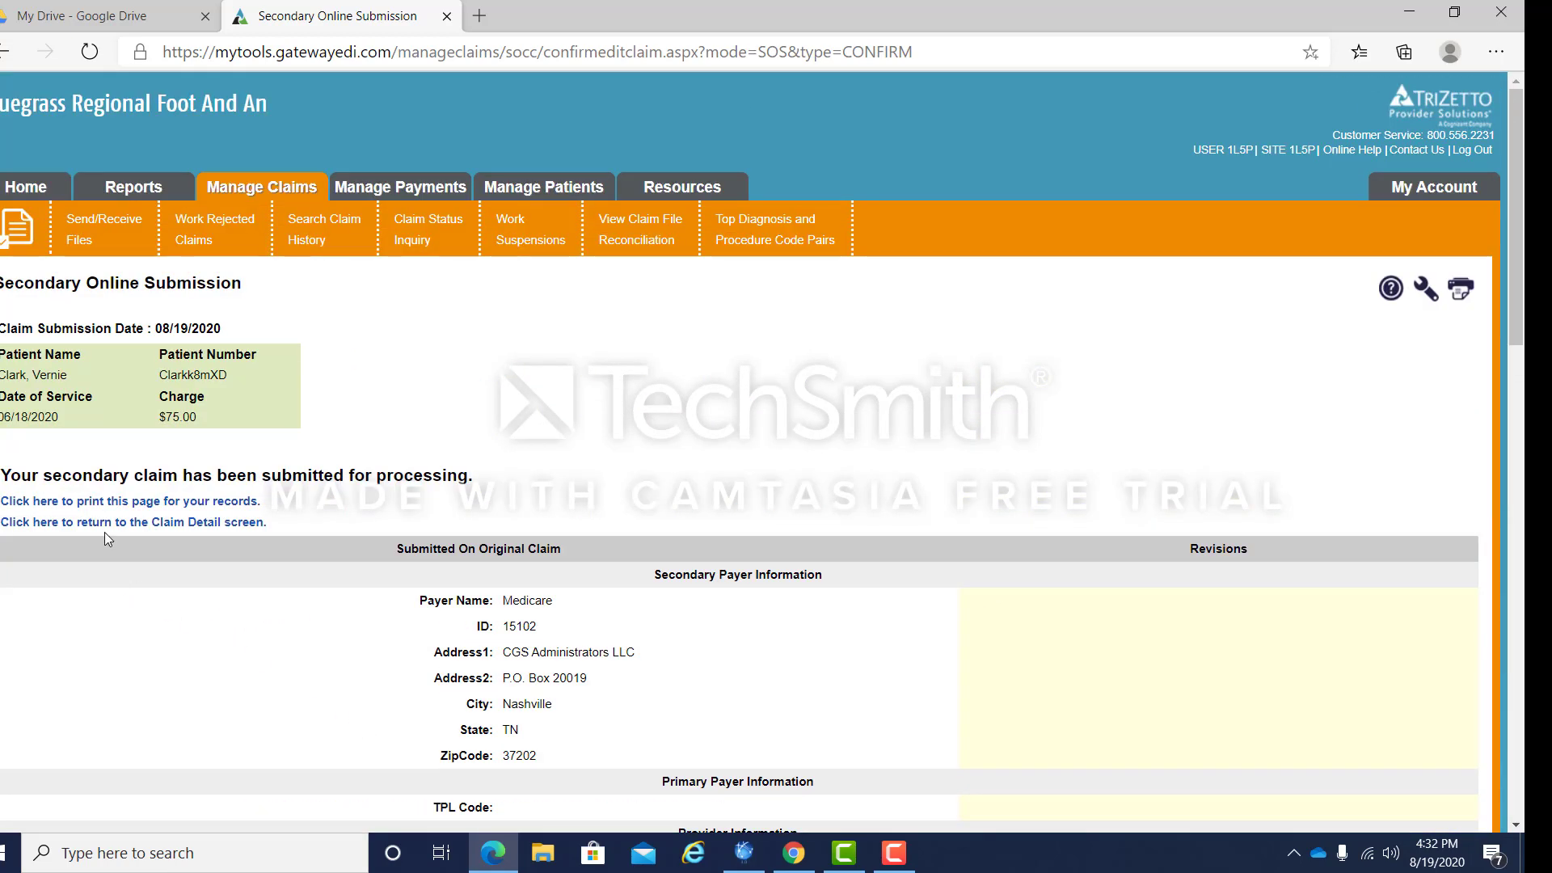
Step: Print the claim submission confirmation page for the records
left_click(136, 502)
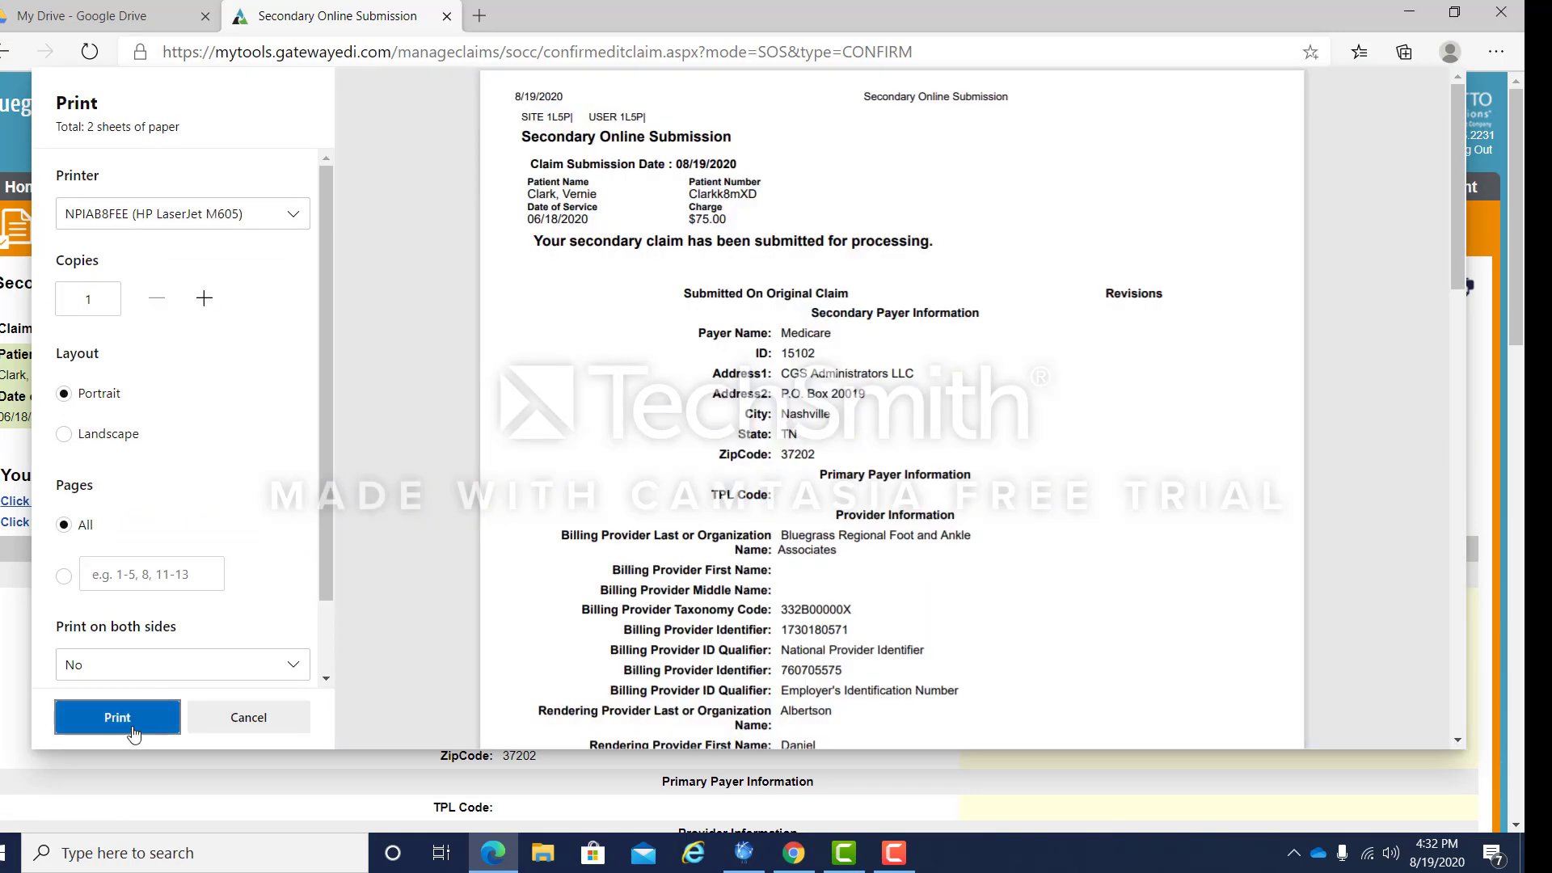
left_click(132, 718)
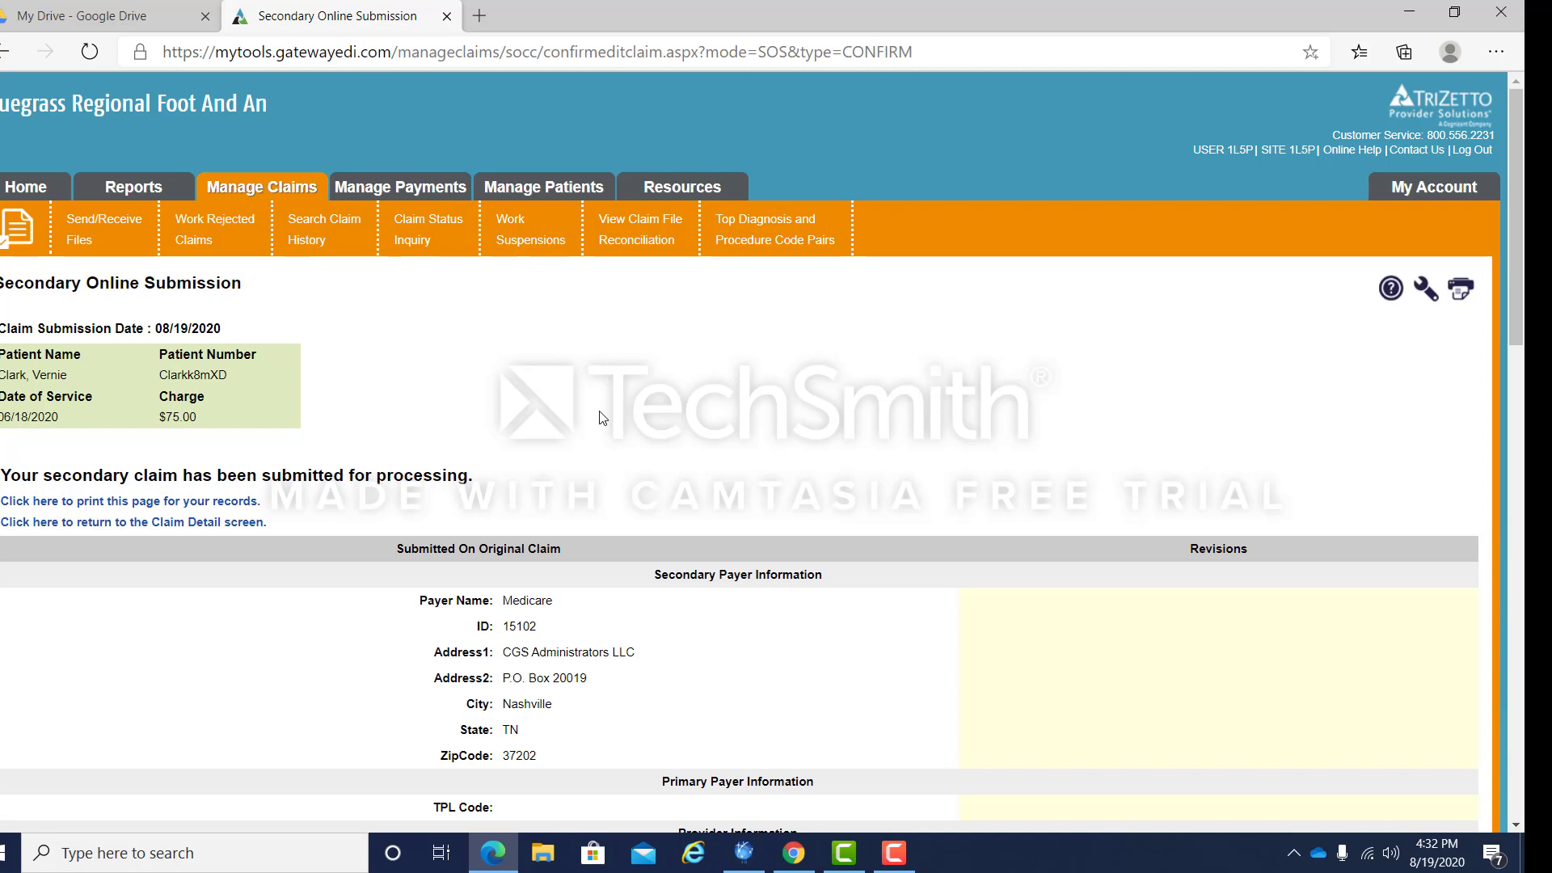
scroll(636, 606, "down", 4)
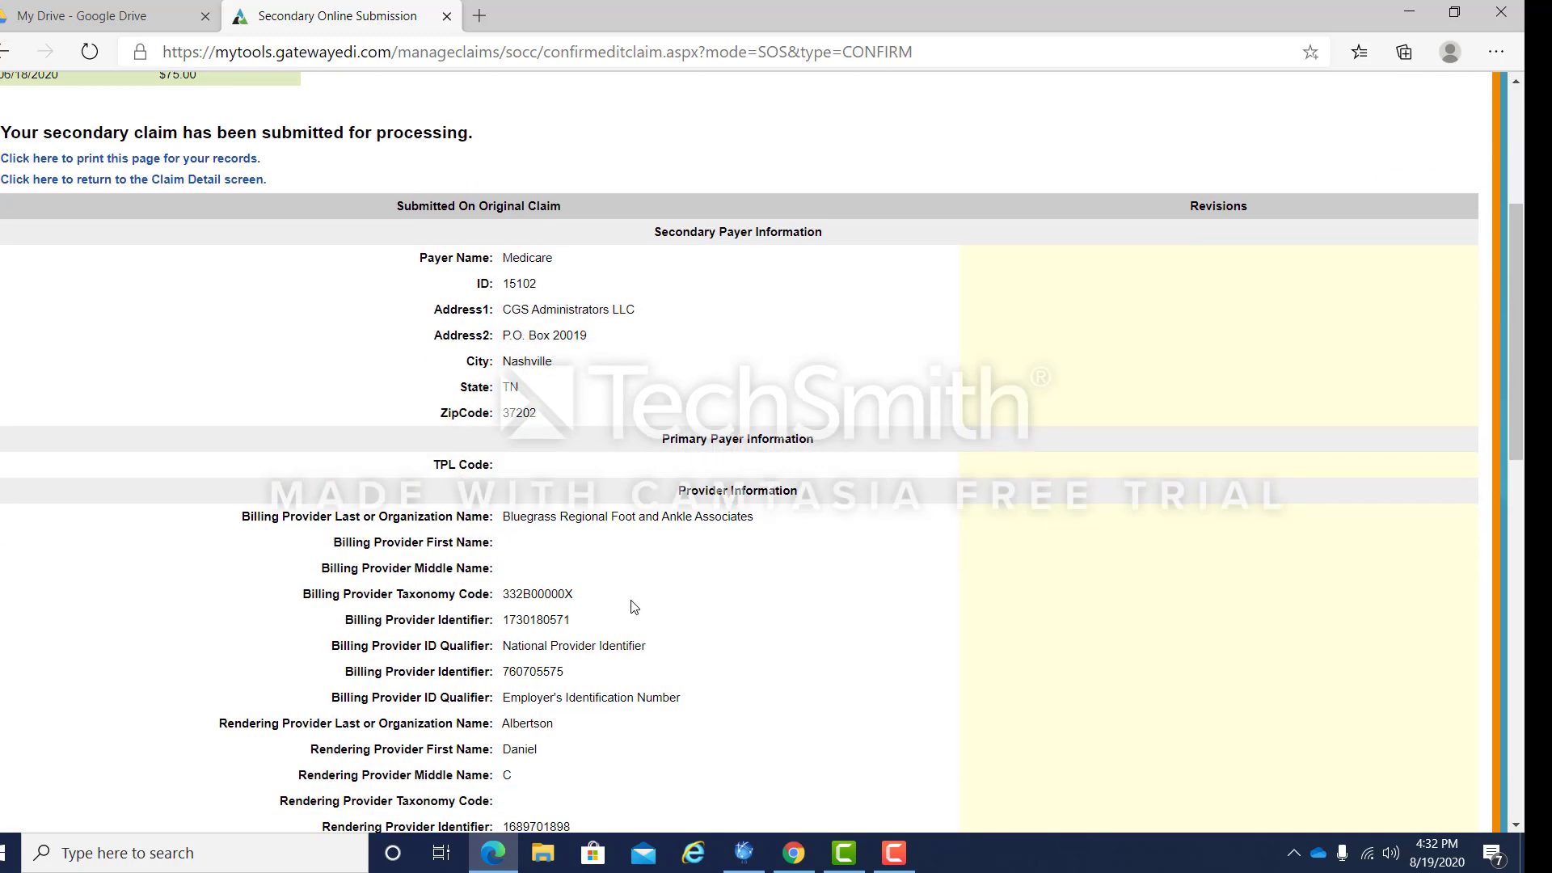
scroll(635, 606, "down", 3)
scroll(634, 606, "down", 5)
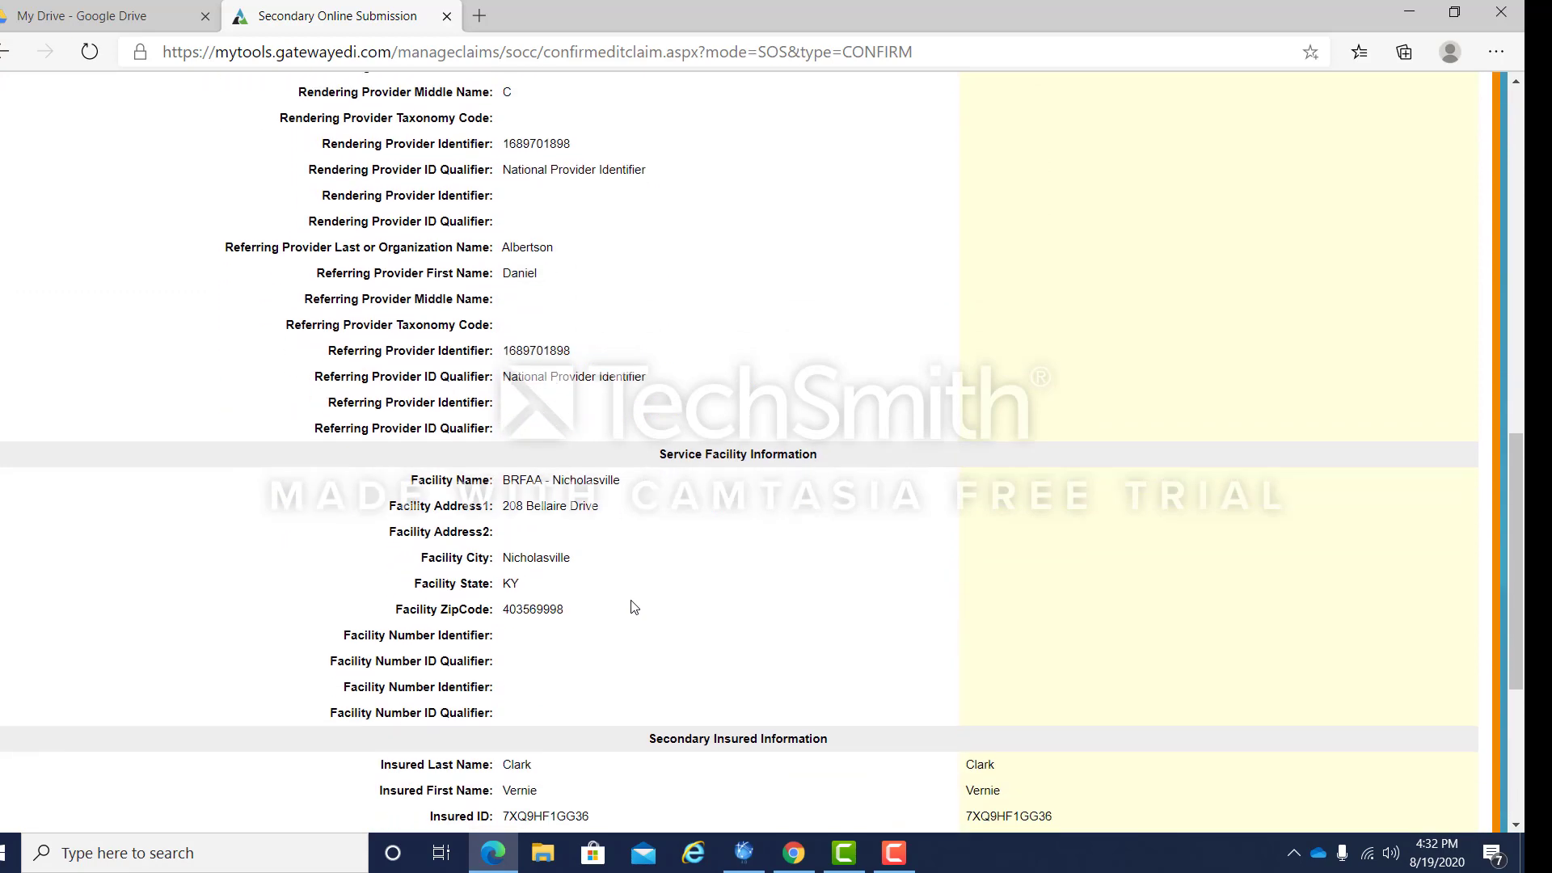
scroll(634, 606, "up", 12)
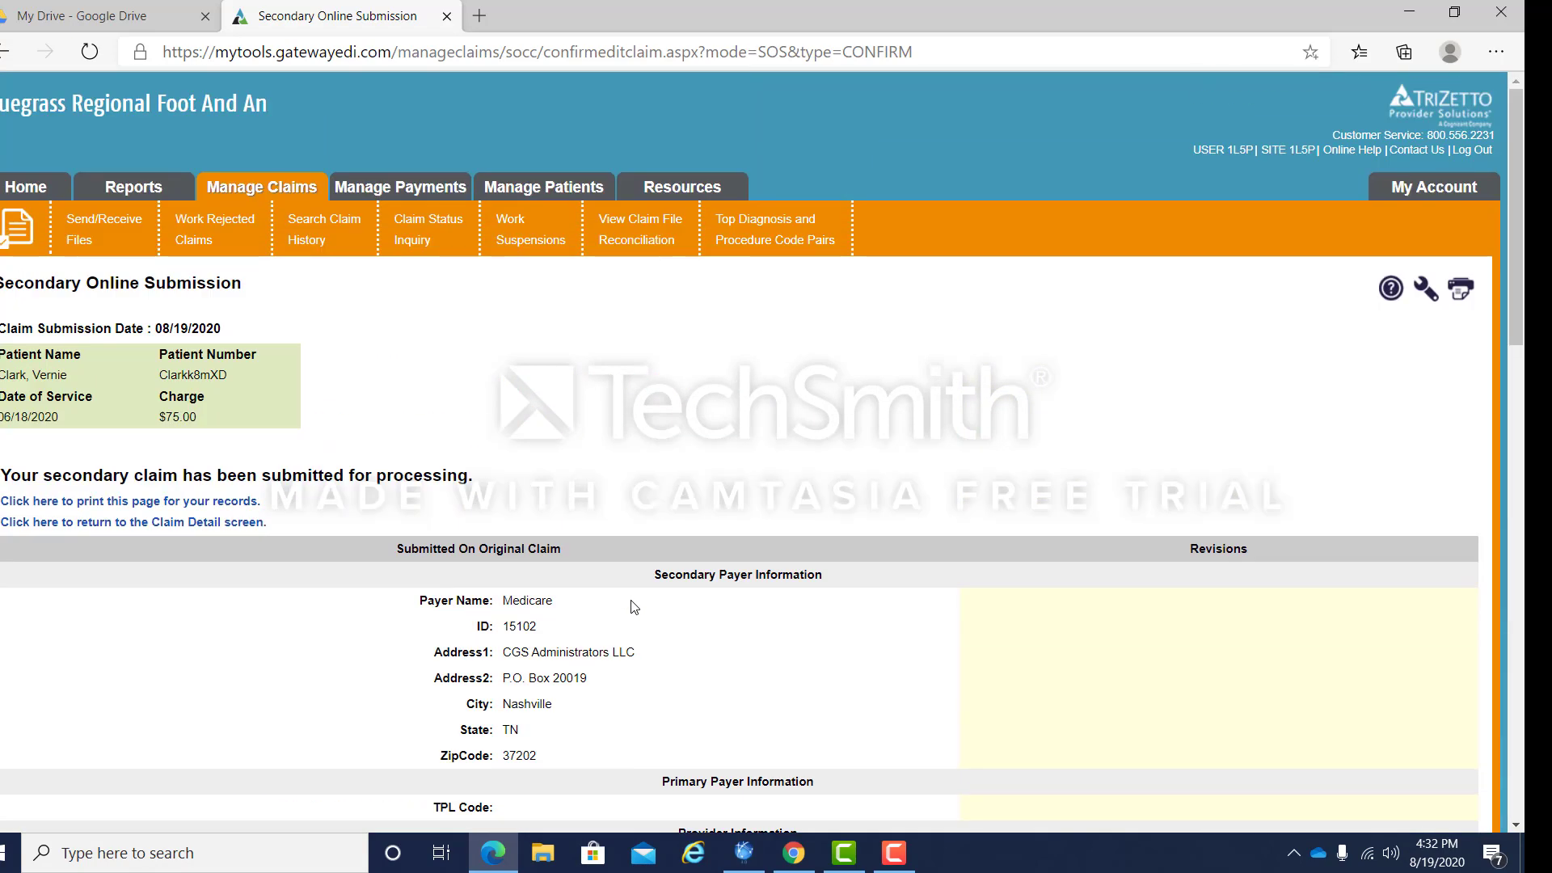